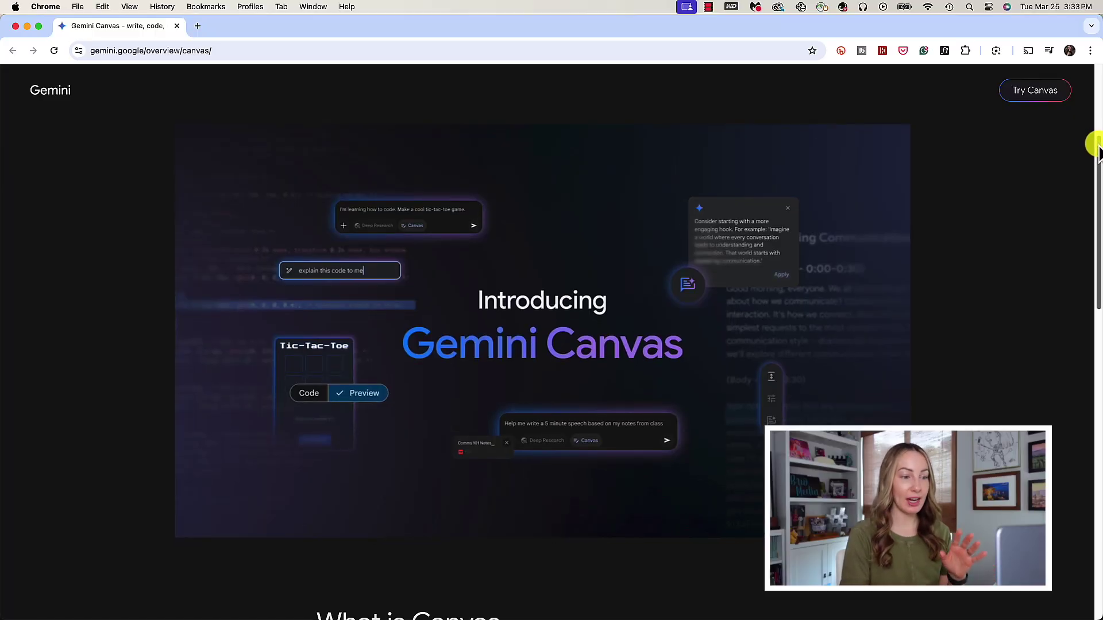
# - Scroll to the For Students examples and expand each row down to Physics particle simulator
pyautogui.moveTo(1097, 149); pyautogui.dragTo(1094, 372)
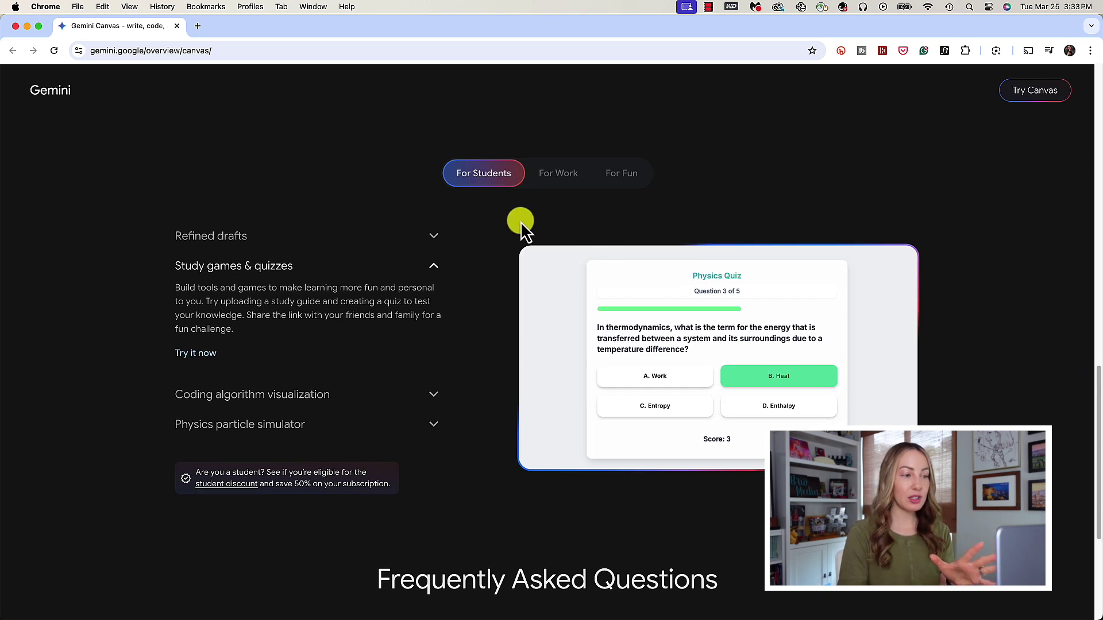
pyautogui.click(432, 238)
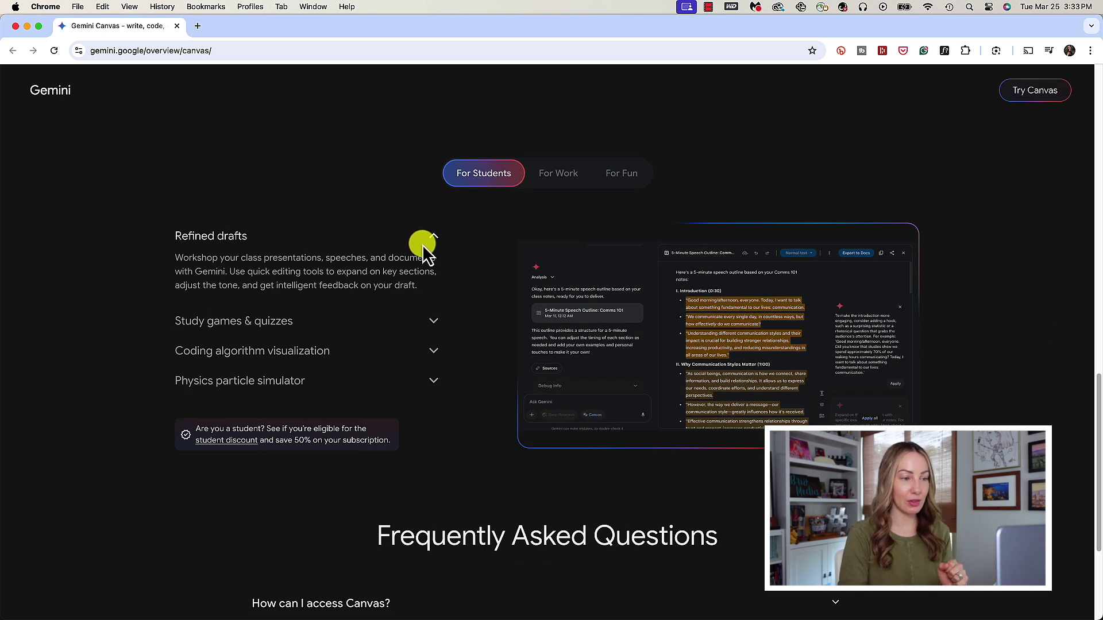
pyautogui.click(432, 320)
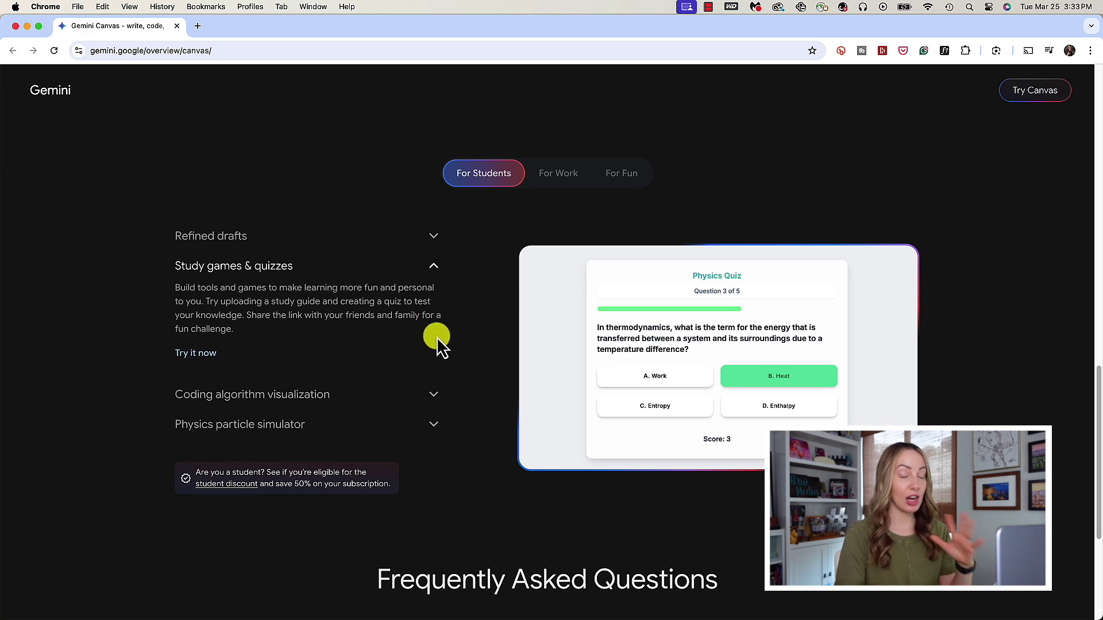
pyautogui.click(436, 396)
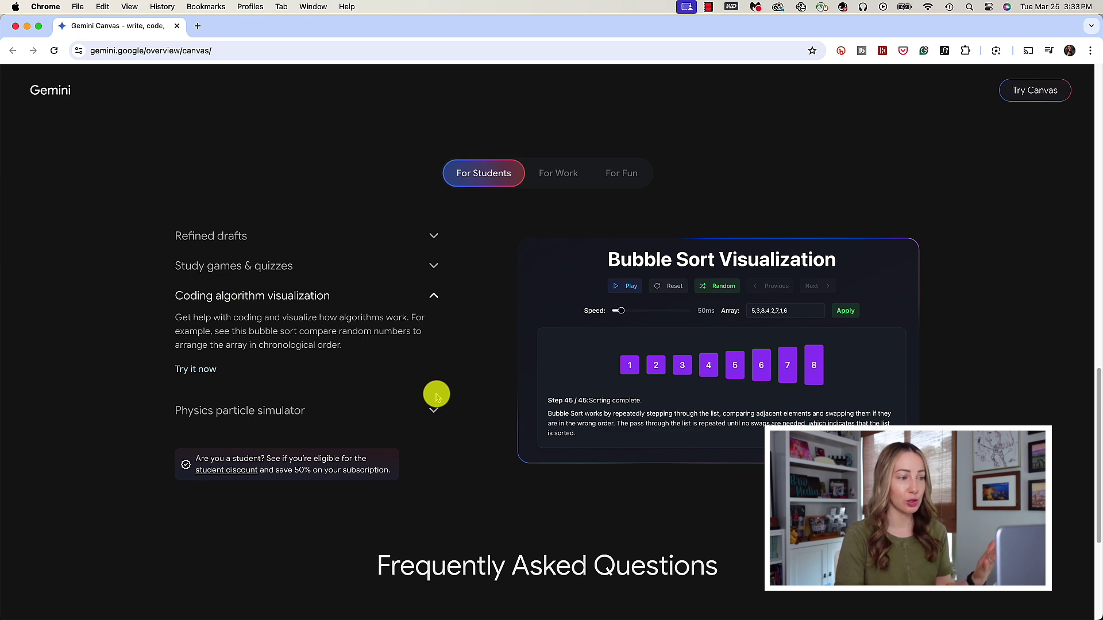
pyautogui.click(433, 411)
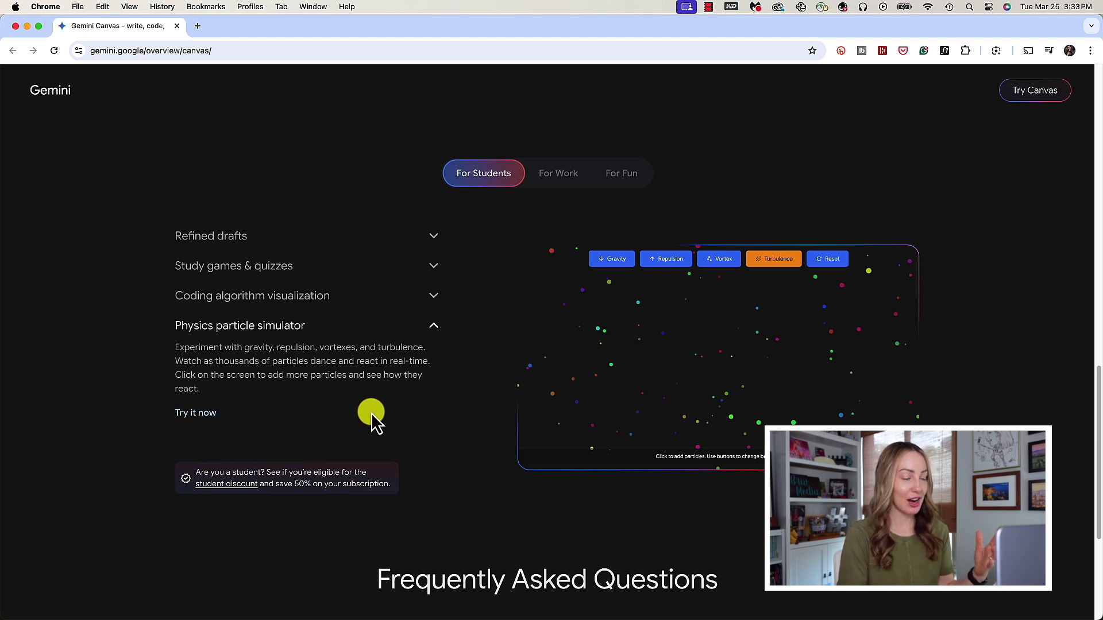
# - Try the particle simulator demo with added particles in Repulsion mode, then expand Polished deliverables
pyautogui.click(195, 414)
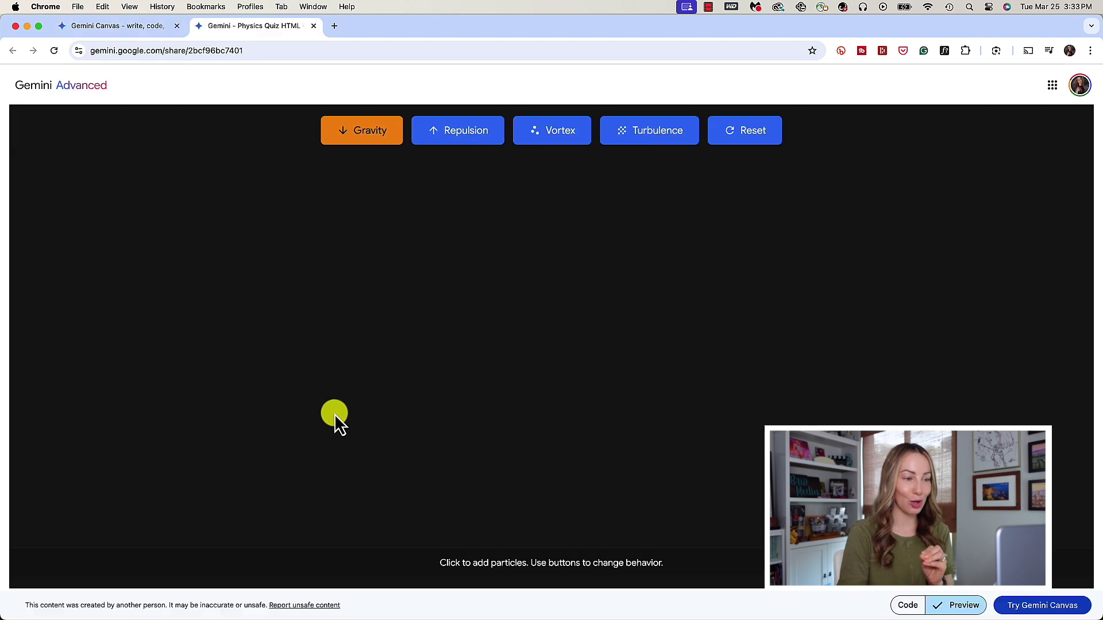
pyautogui.click(507, 298)
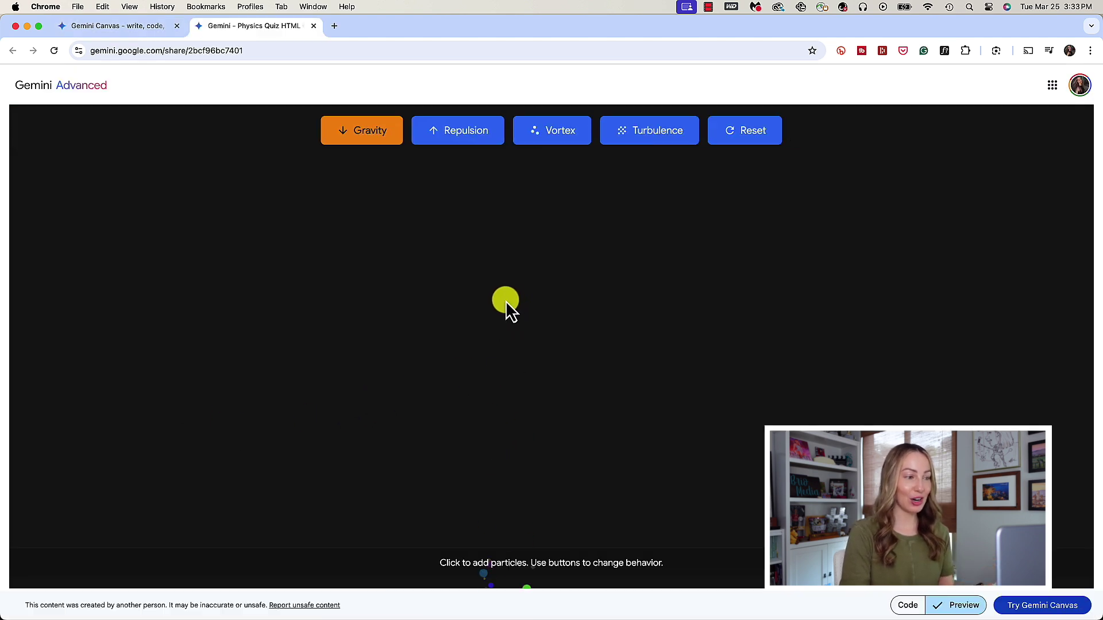
pyautogui.click(730, 292)
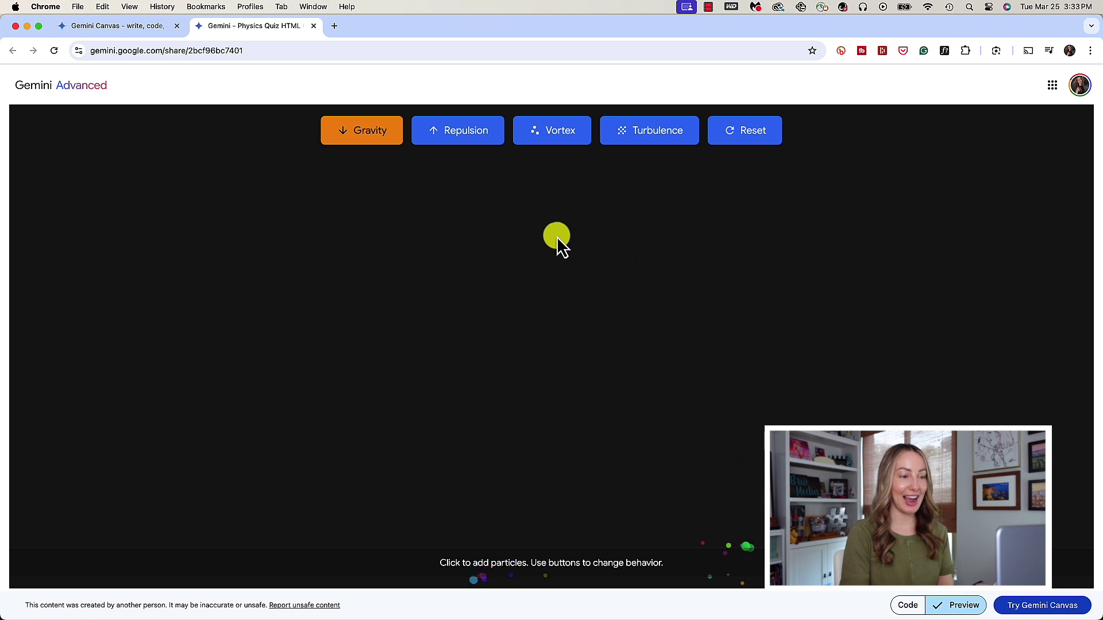
pyautogui.click(456, 139)
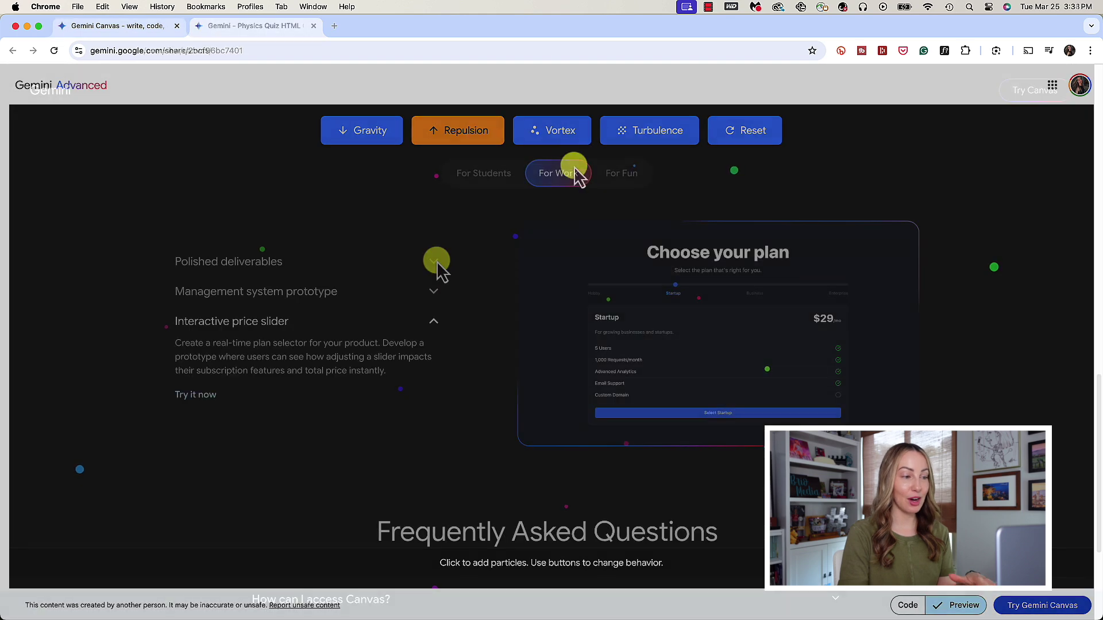
pyautogui.click(435, 262)
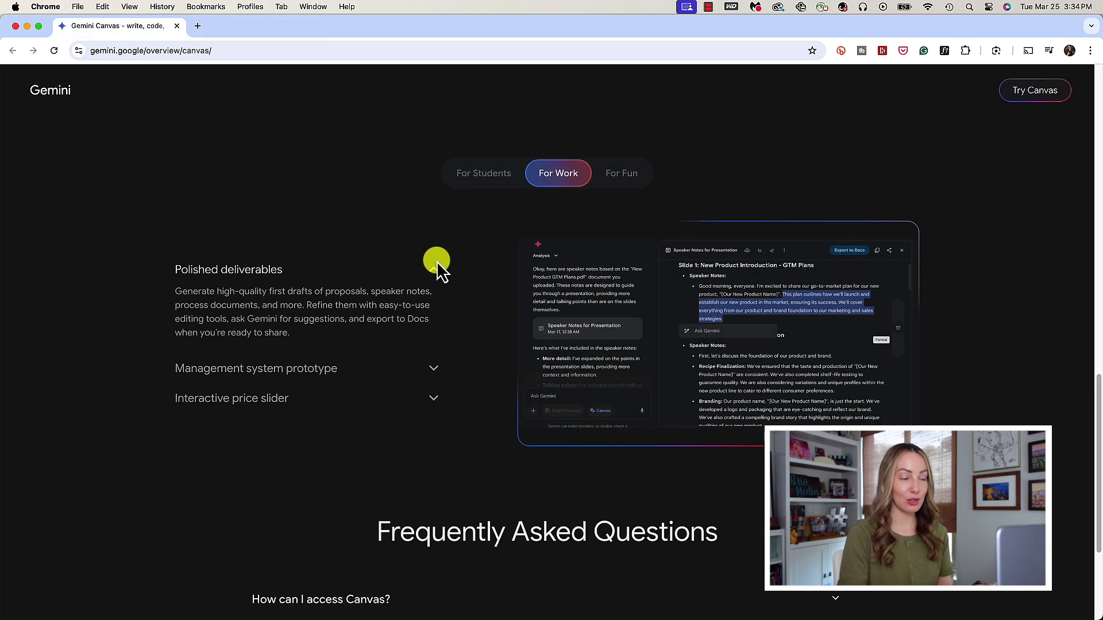
# - Expand Management system prototype and Interactive price slider, then open the For Fun 3D planet generator demo
pyautogui.click(435, 364)
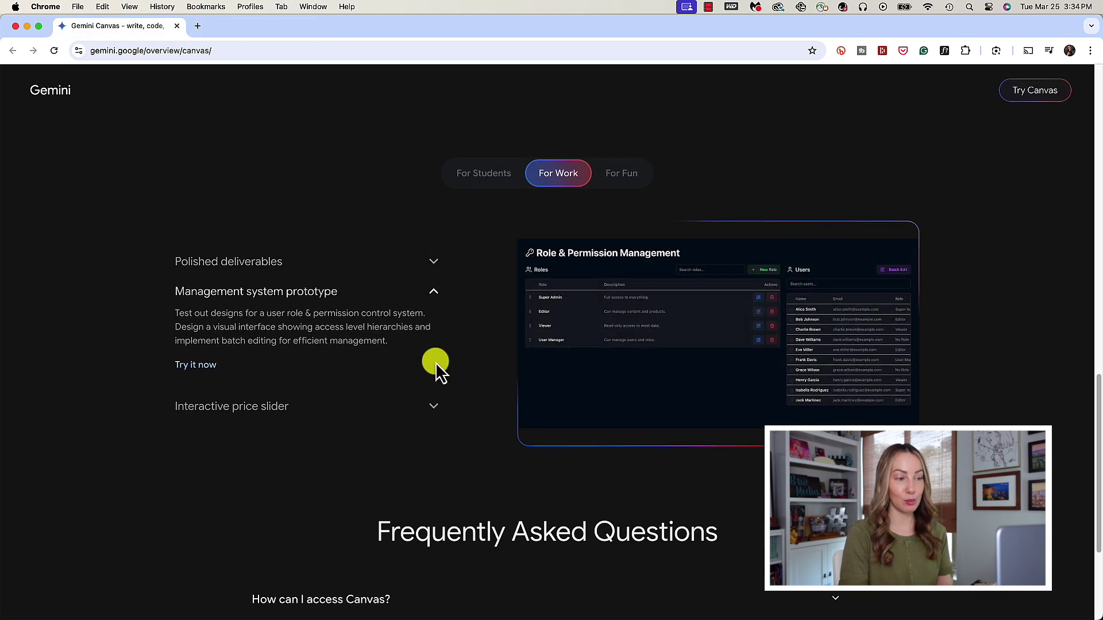
pyautogui.click(435, 408)
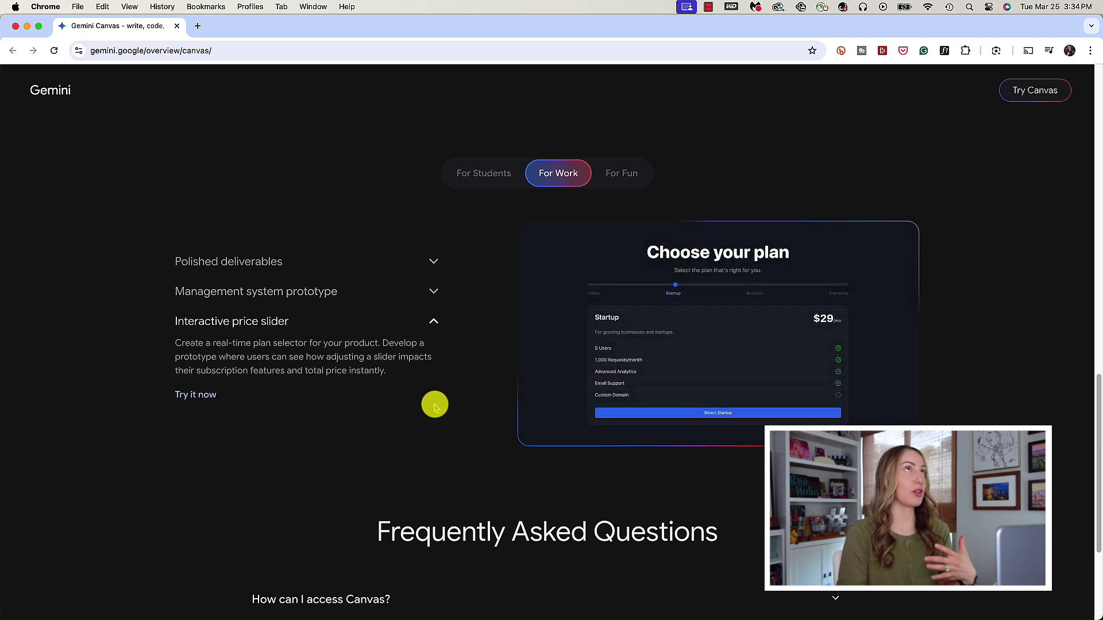
pyautogui.click(632, 175)
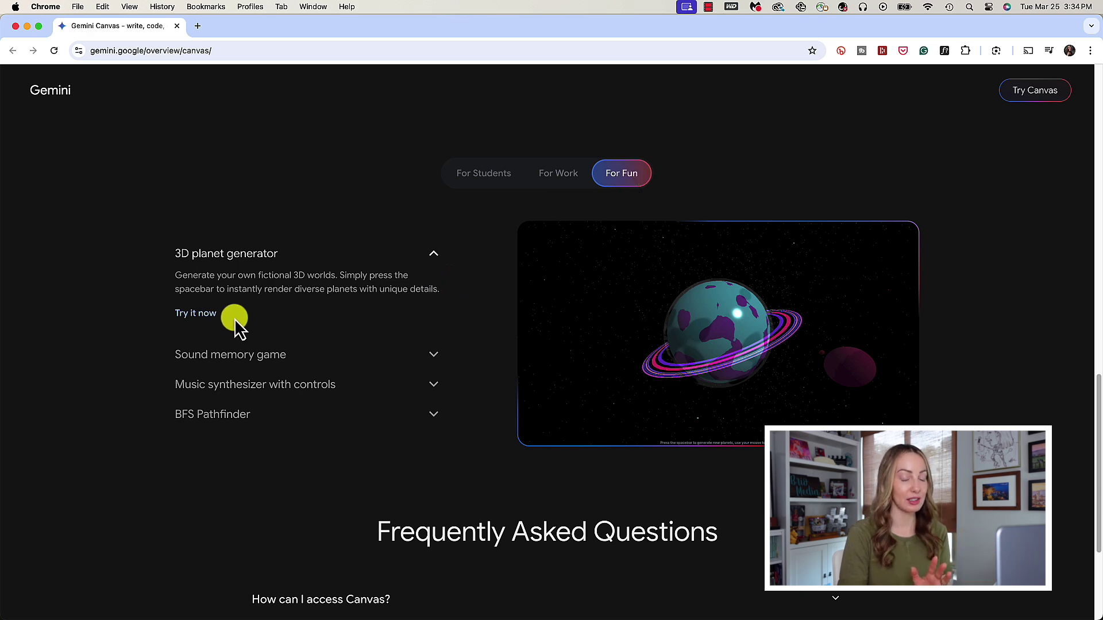
pyautogui.click(201, 316)
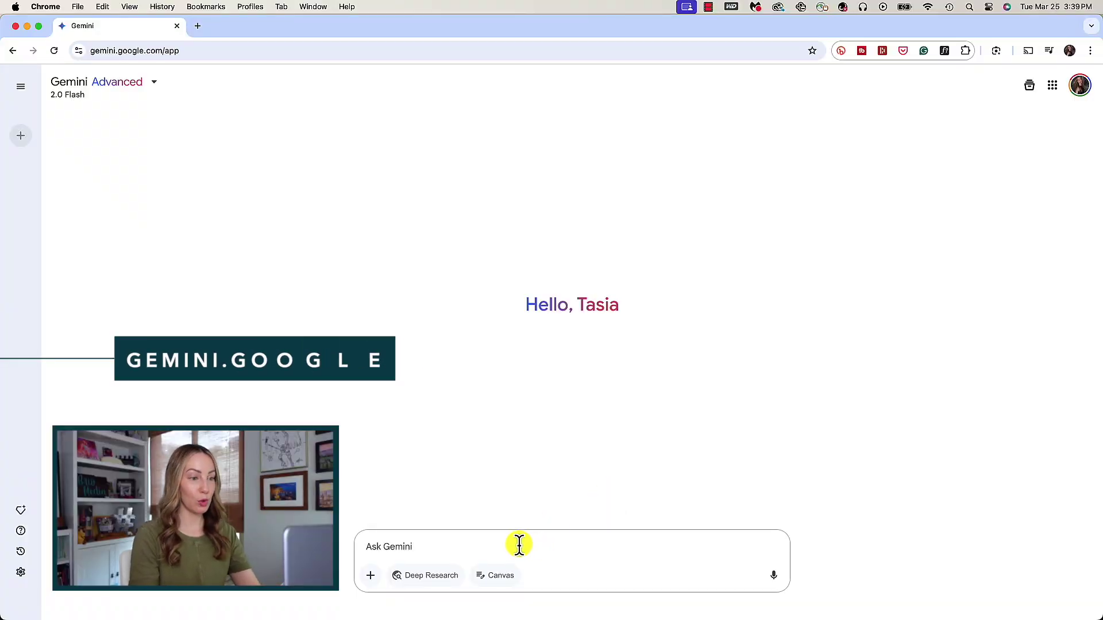
# - Enable Canvas and send the prompt for a 3-page Montreal Canadiens essay
pyautogui.click(498, 577)
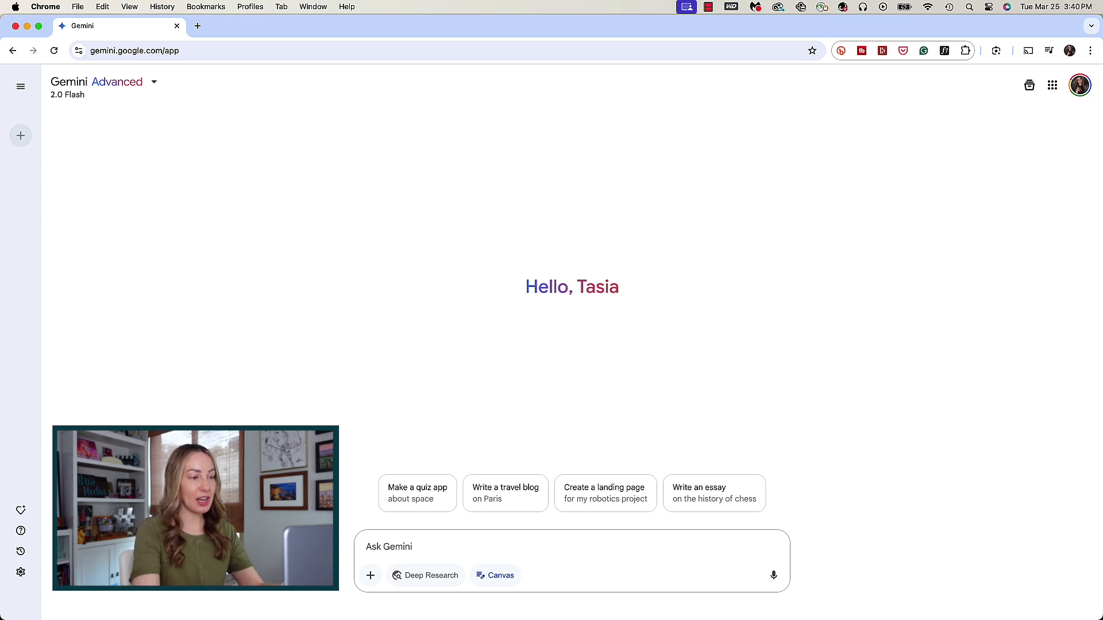
pyautogui.write('write a 3 page essay on why the montreal canadiens are the greatest hockey team to ever exist. Include history and up to date stats.')
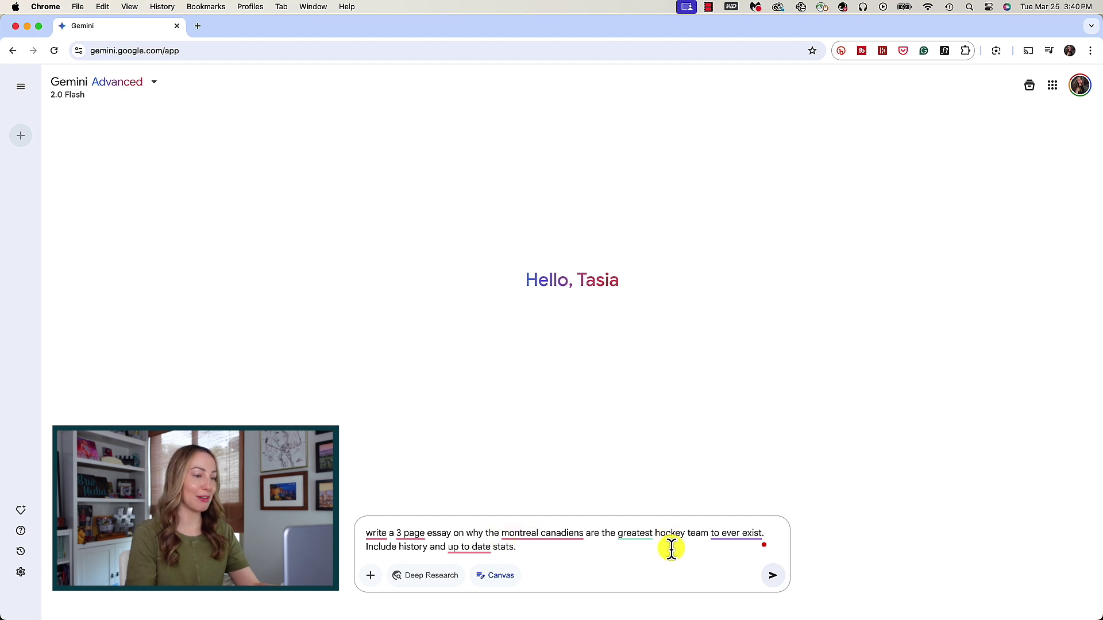
pyautogui.click(773, 576)
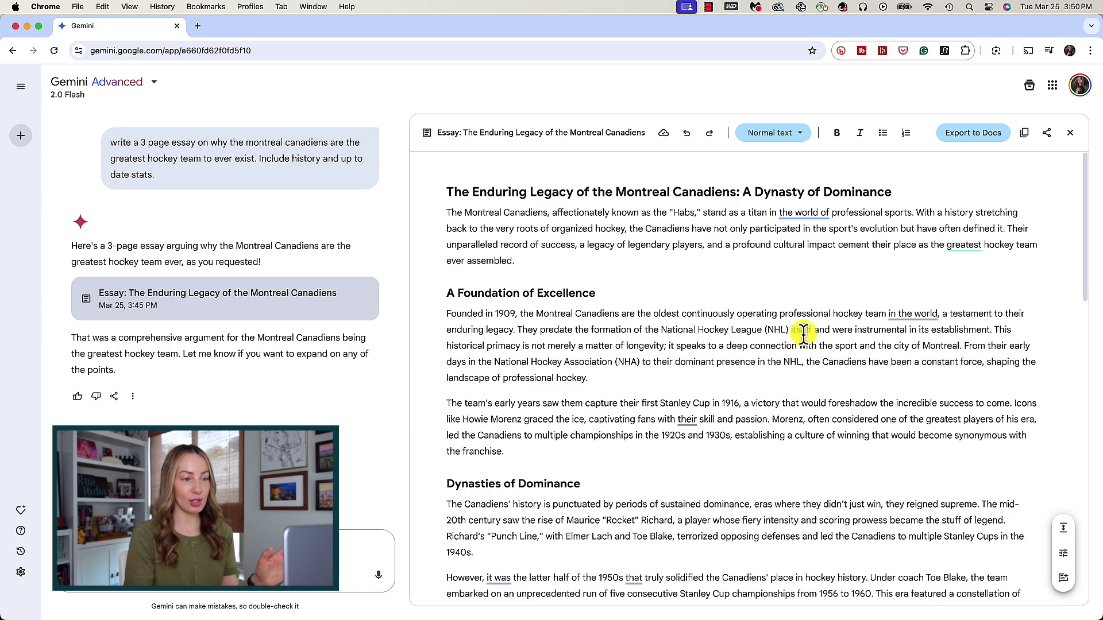
# - Change the first paragraph's ending from 'assembled.' to 'to exist.' in the Canvas essay
pyautogui.moveTo(1089, 193); pyautogui.dragTo(1069, 165)
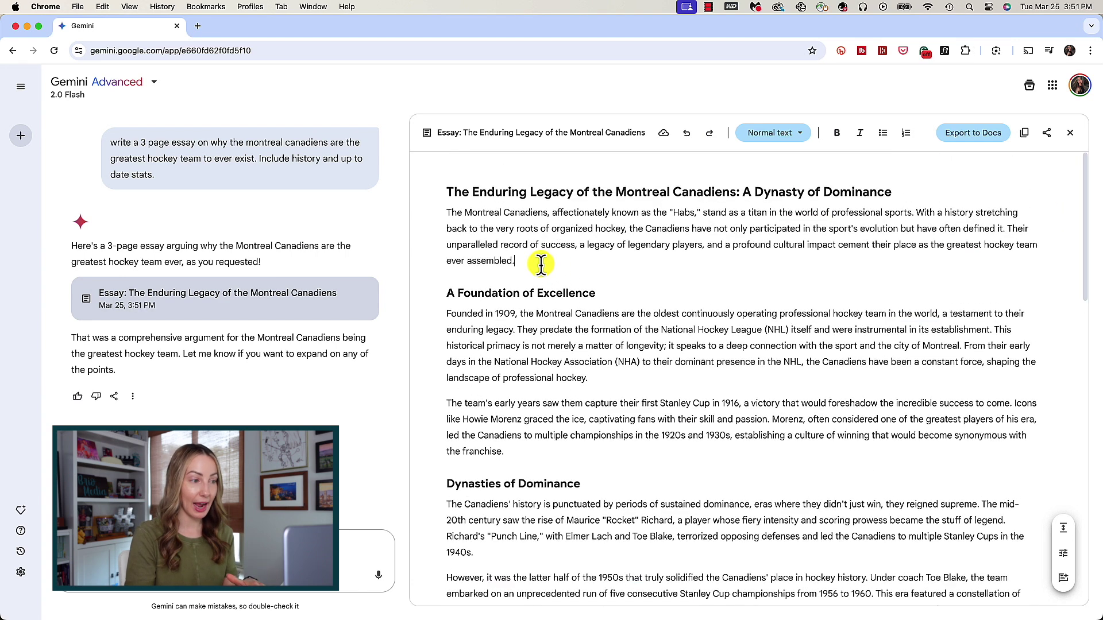
pyautogui.moveTo(515, 262); pyautogui.dragTo(465, 265)
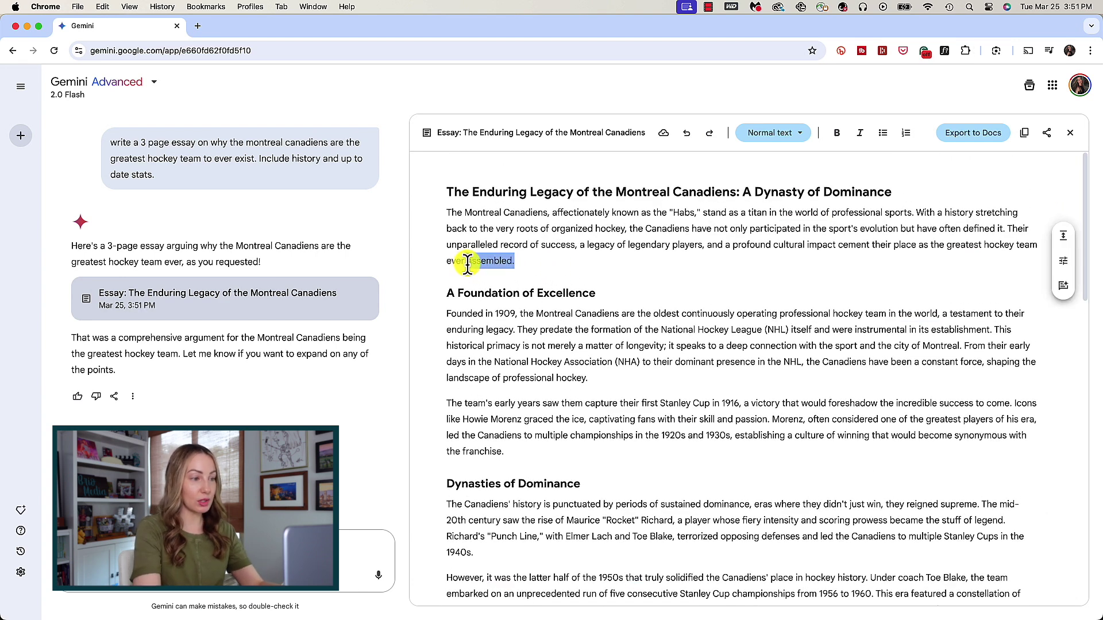
pyautogui.write('to exist')
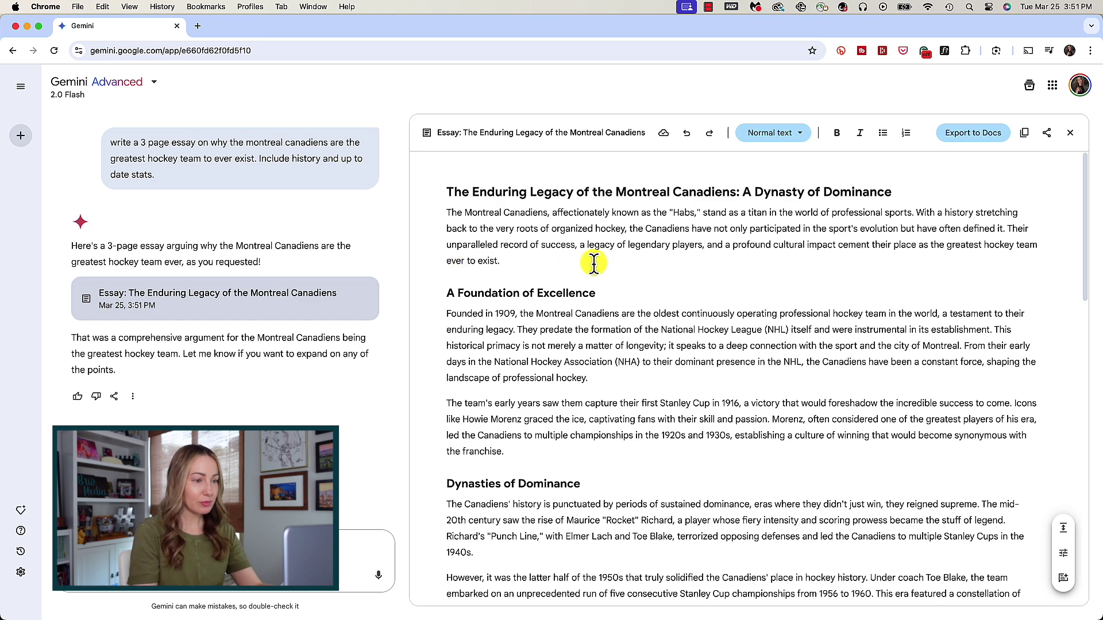
pyautogui.moveTo(588, 245); pyautogui.dragTo(702, 245)
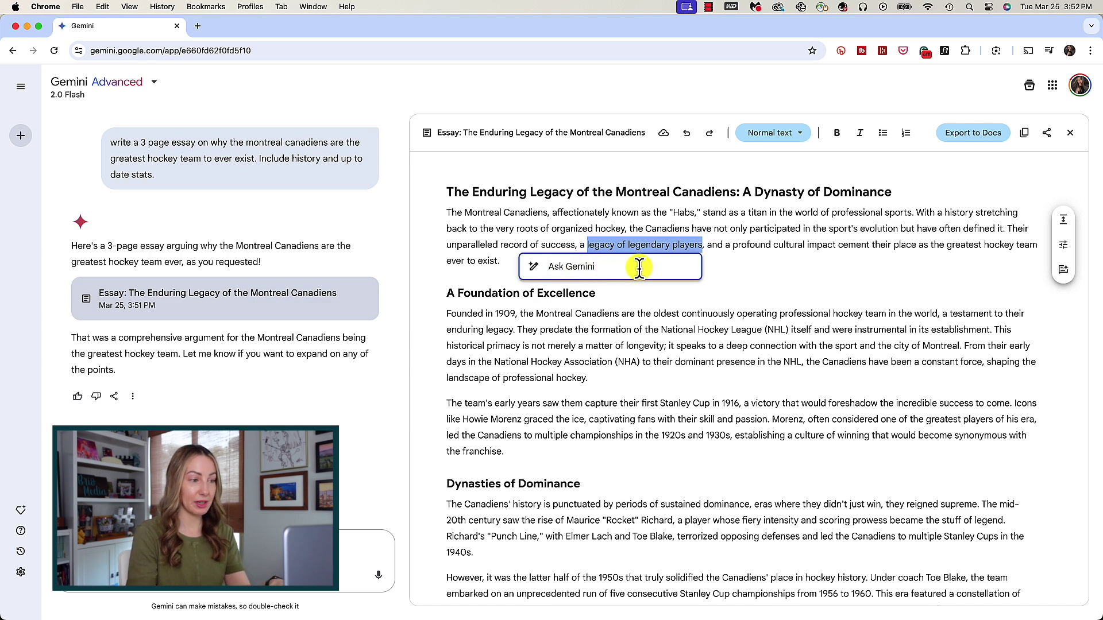
pyautogui.click(795, 278)
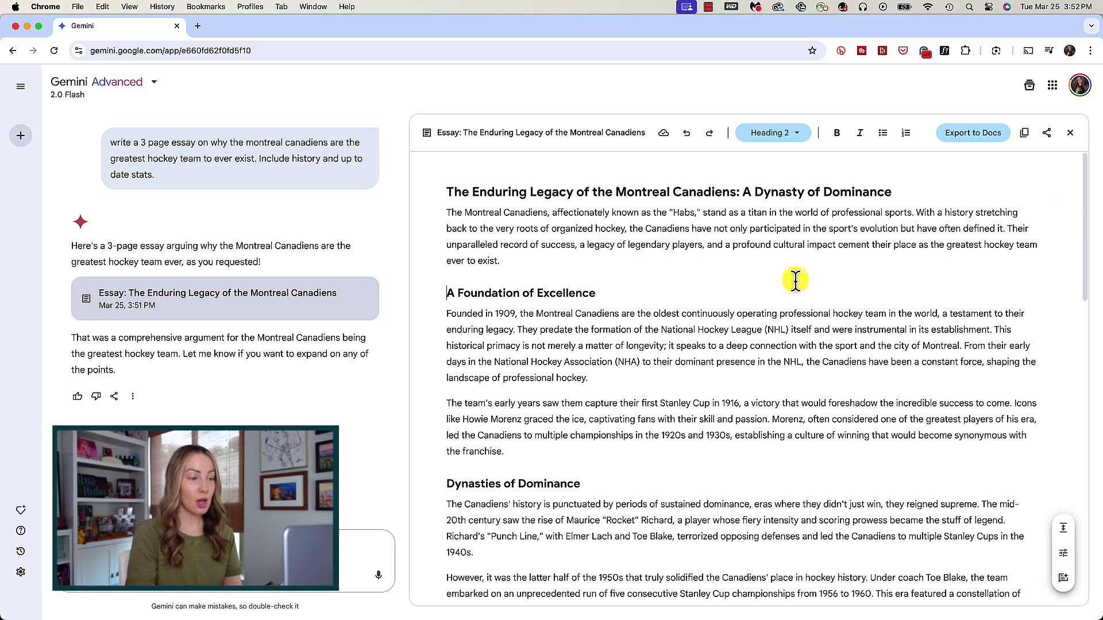
pyautogui.moveTo(855, 246); pyautogui.dragTo(928, 252)
pyautogui.click(929, 256)
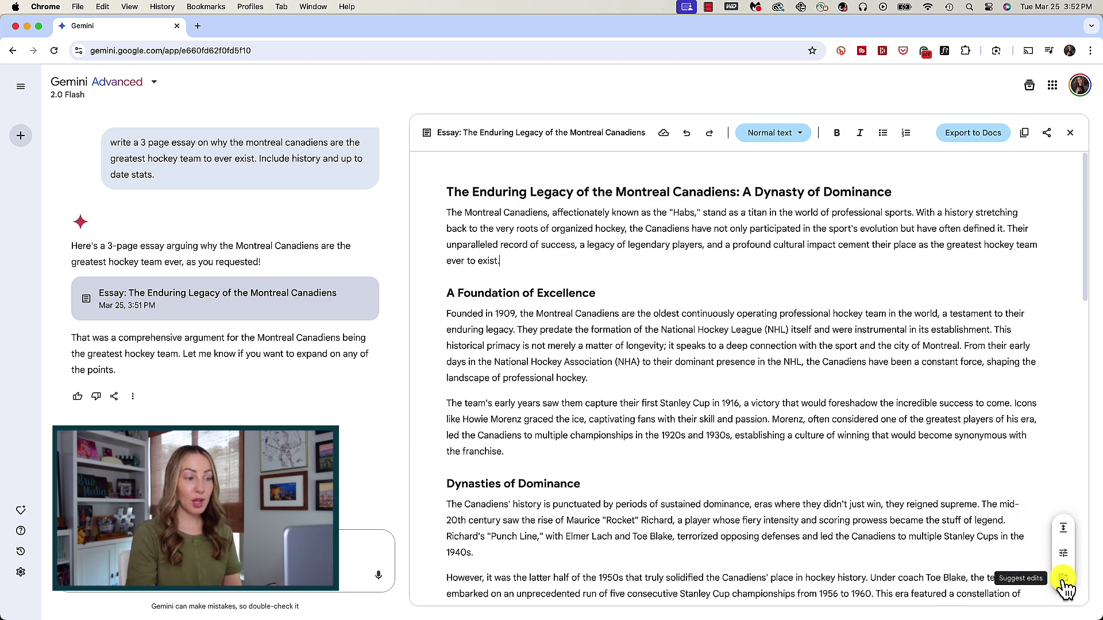
# - Check the text Styles list on the essay title, then copy the essay's public share link
pyautogui.click(746, 194)
pyautogui.click(794, 133)
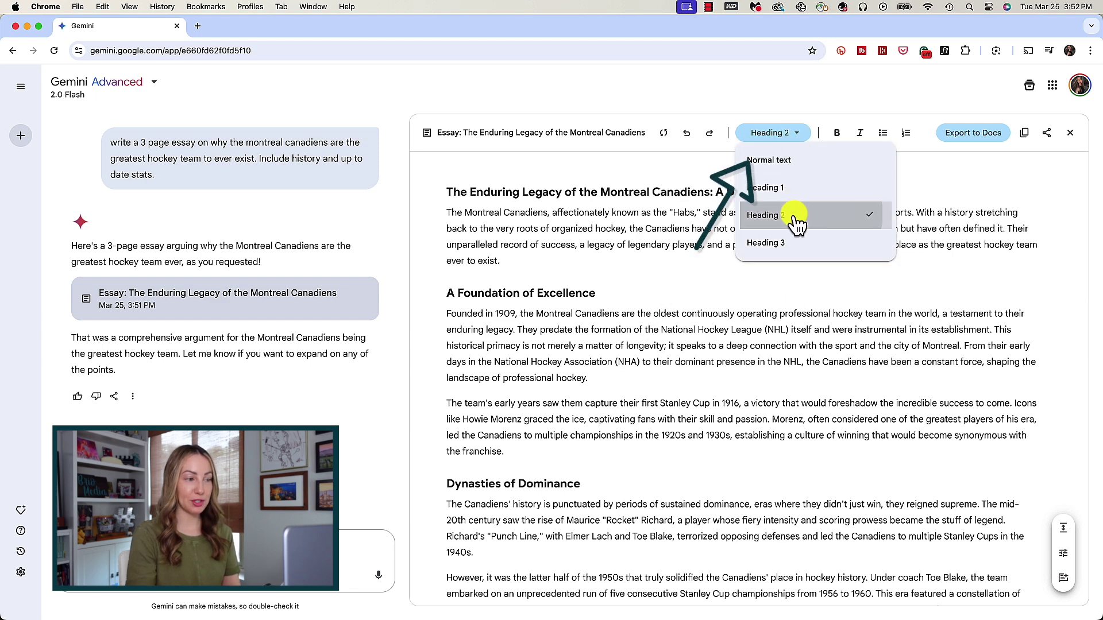
pyautogui.click(799, 224)
pyautogui.click(779, 135)
pyautogui.click(783, 212)
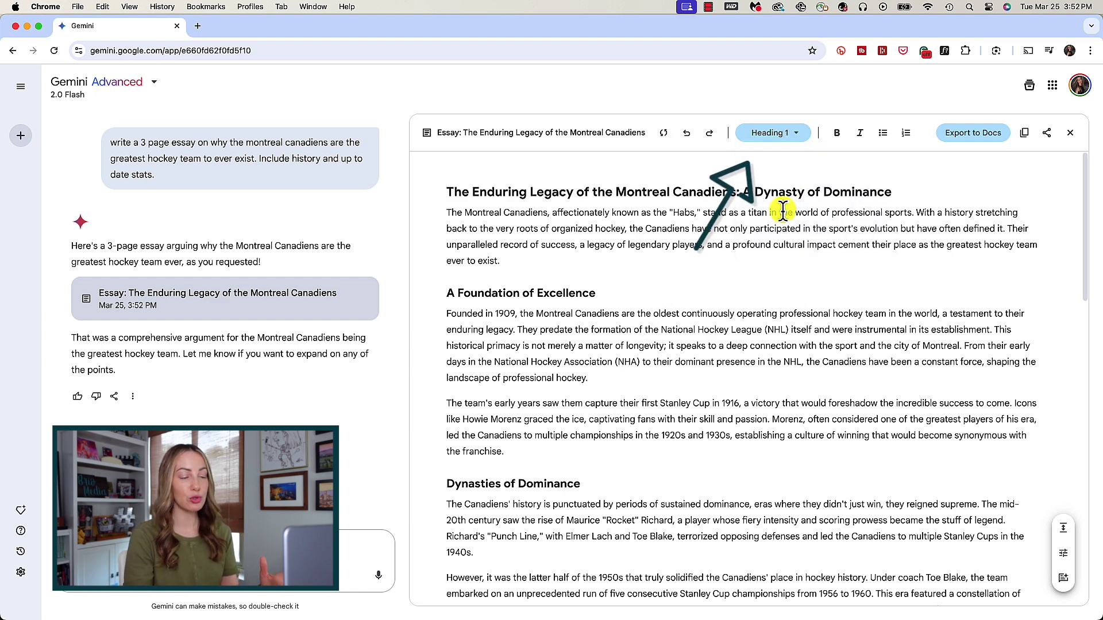
pyautogui.click(791, 135)
pyautogui.click(793, 137)
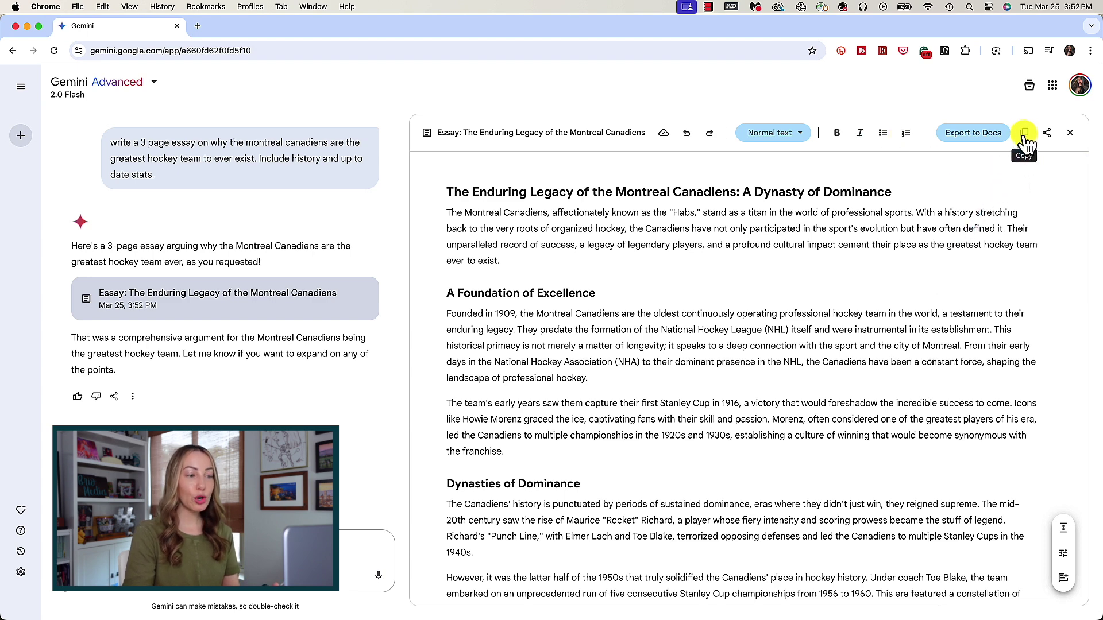
pyautogui.click(1045, 135)
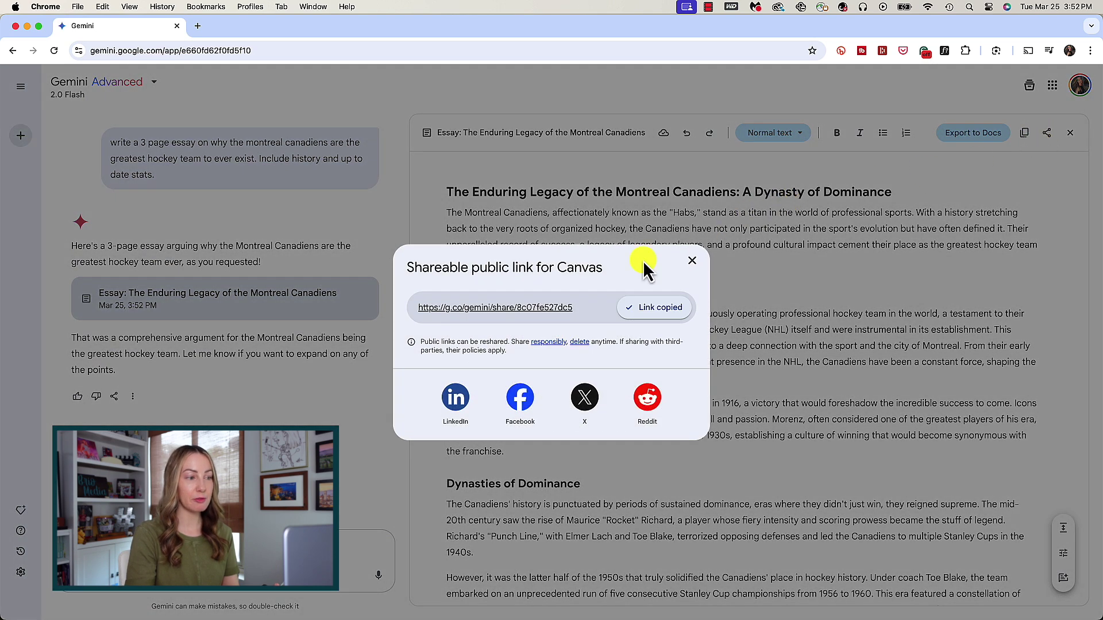
pyautogui.click(692, 260)
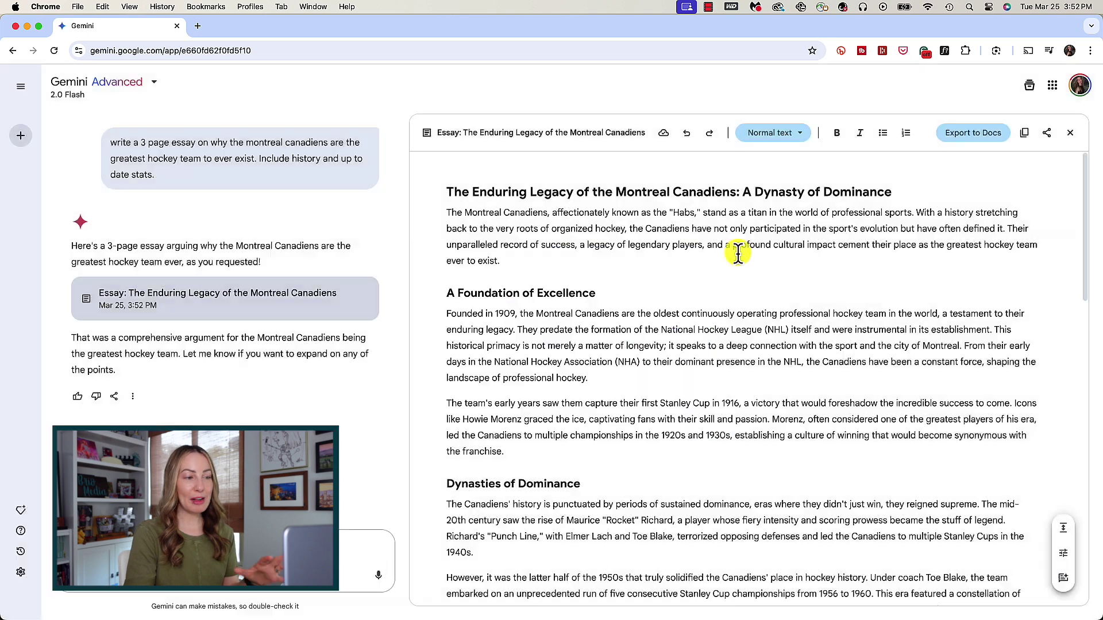
# - Export the essay to a new Google Doc, scroll through it, and return to Gemini
pyautogui.click(975, 140)
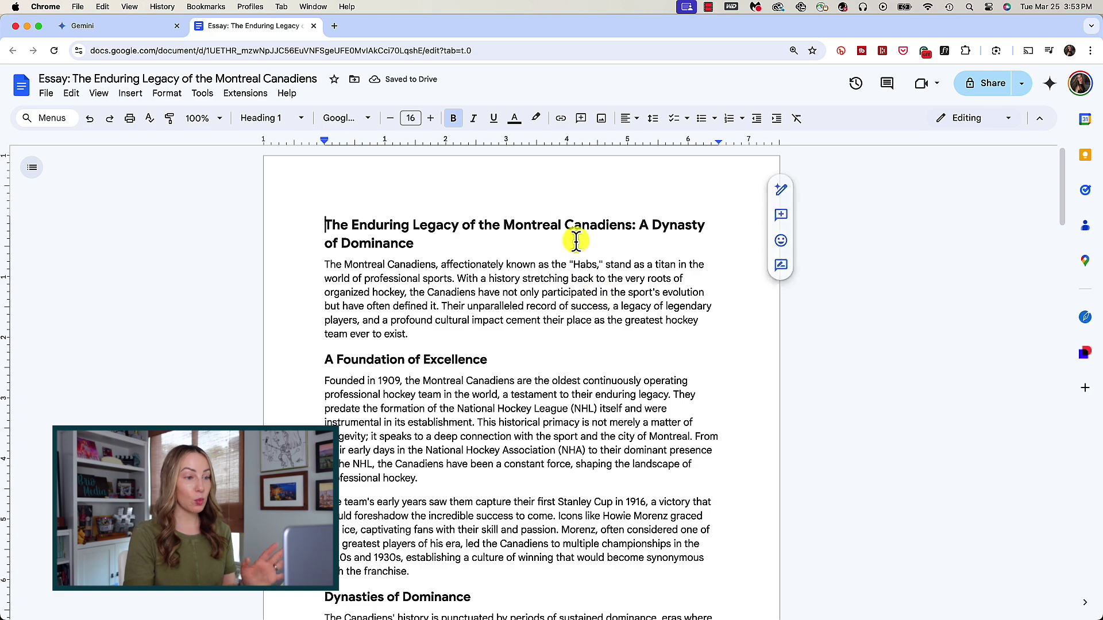
pyautogui.scroll(-1, 563, 336)
pyautogui.scroll(-20, 563, 336)
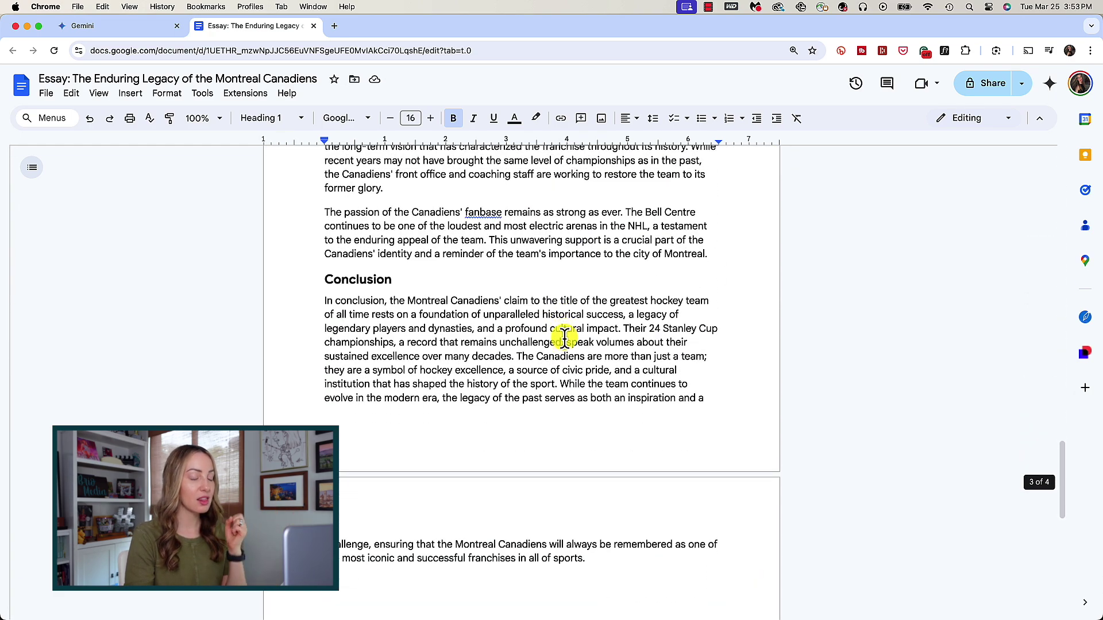
pyautogui.scroll(15, 564, 338)
pyautogui.scroll(15, 565, 338)
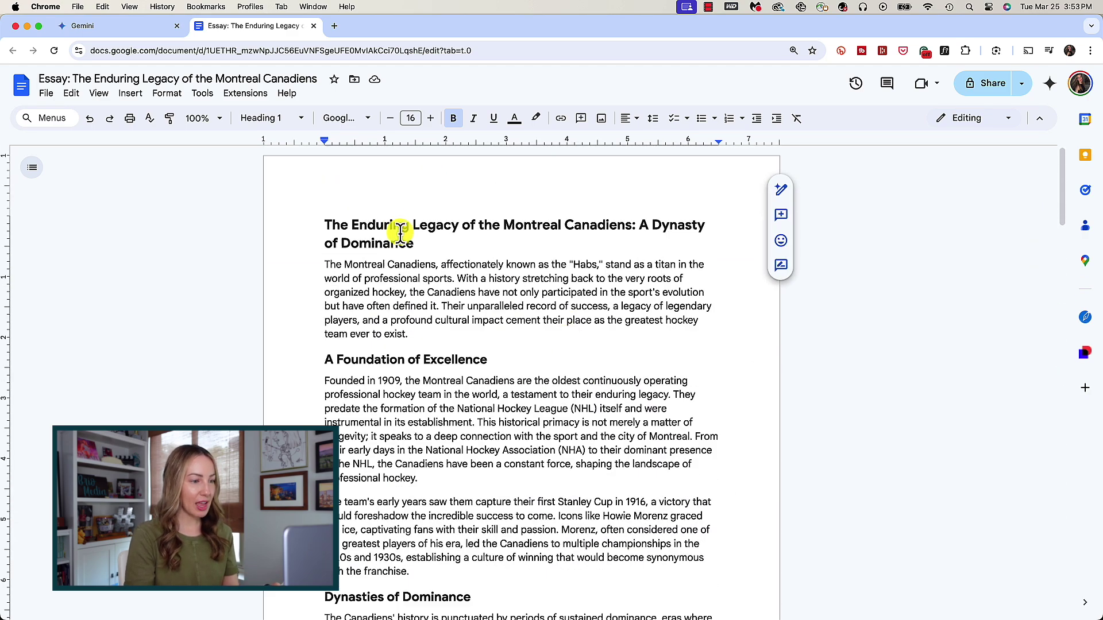
pyautogui.click(101, 26)
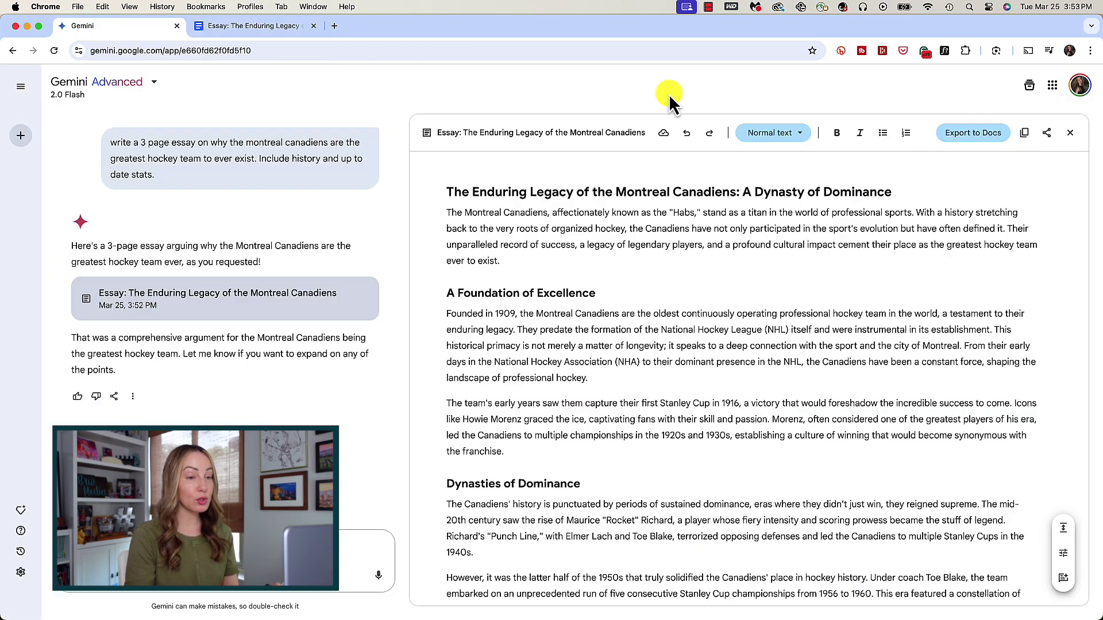
# - Close and reopen the essay canvas, then turn on Canvas in a fresh chat
pyautogui.click(1070, 133)
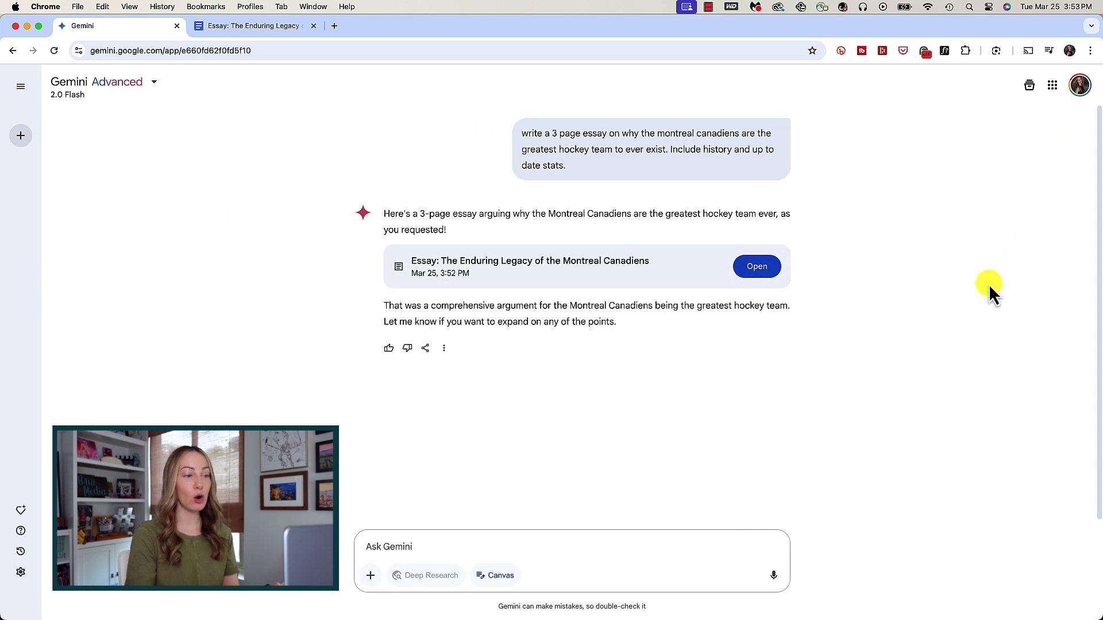
pyautogui.click(756, 271)
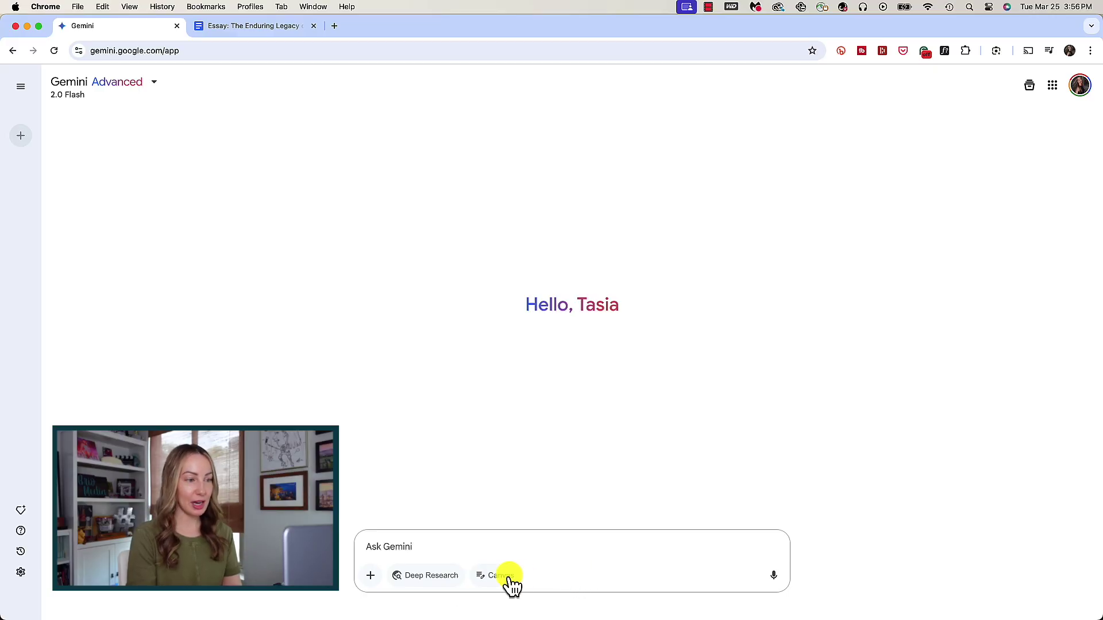
pyautogui.click(500, 576)
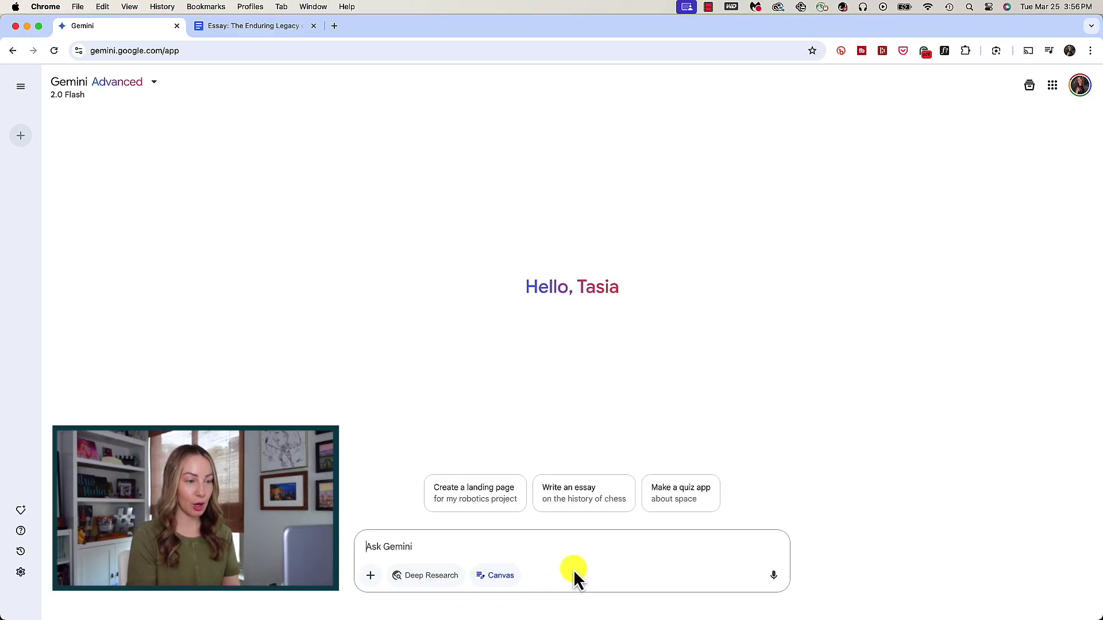
# - Submit the robotics landing page prompt to build it in Canvas, then open its share dialog
pyautogui.press('super+v')
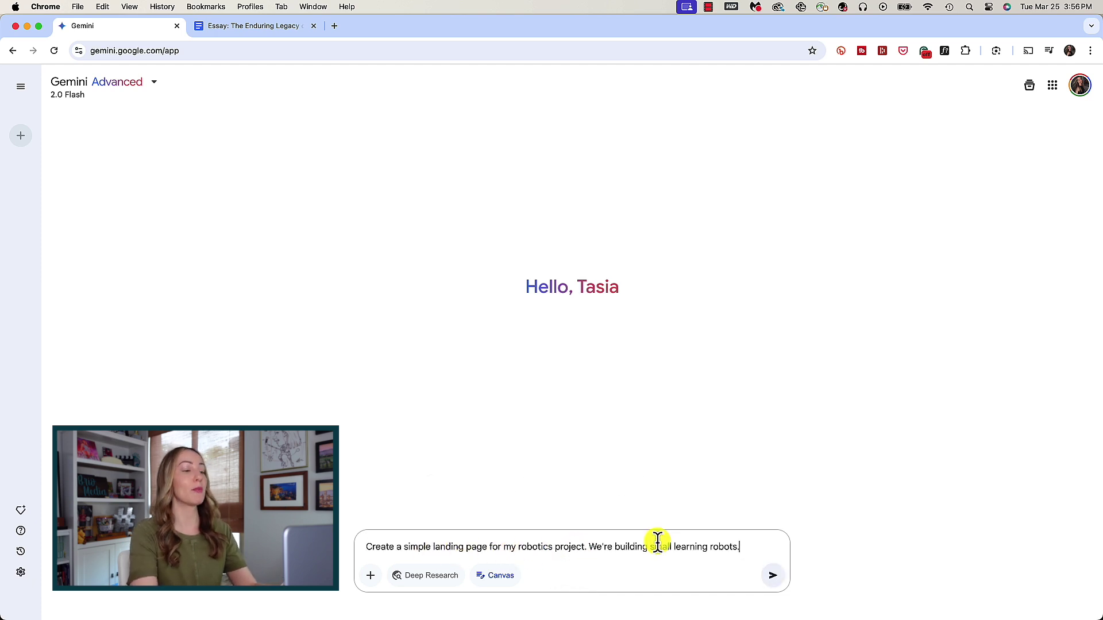
pyautogui.press('Return')
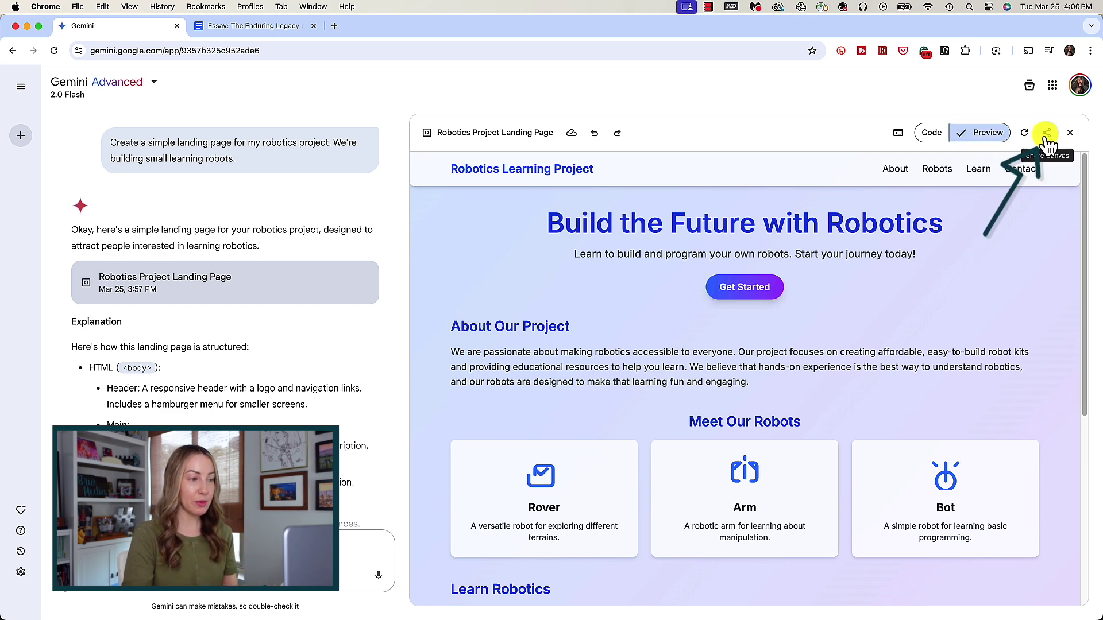
pyautogui.click(1046, 133)
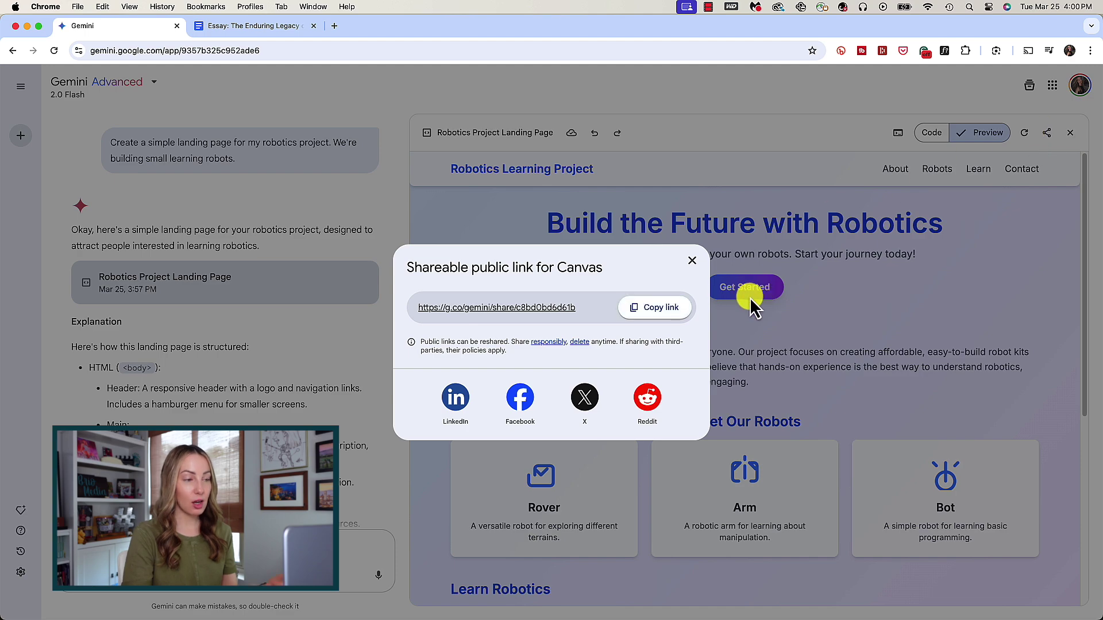
# - Copy the landing page's public link, test it in a new tab, then view the code
pyautogui.click(682, 309)
pyautogui.click(692, 261)
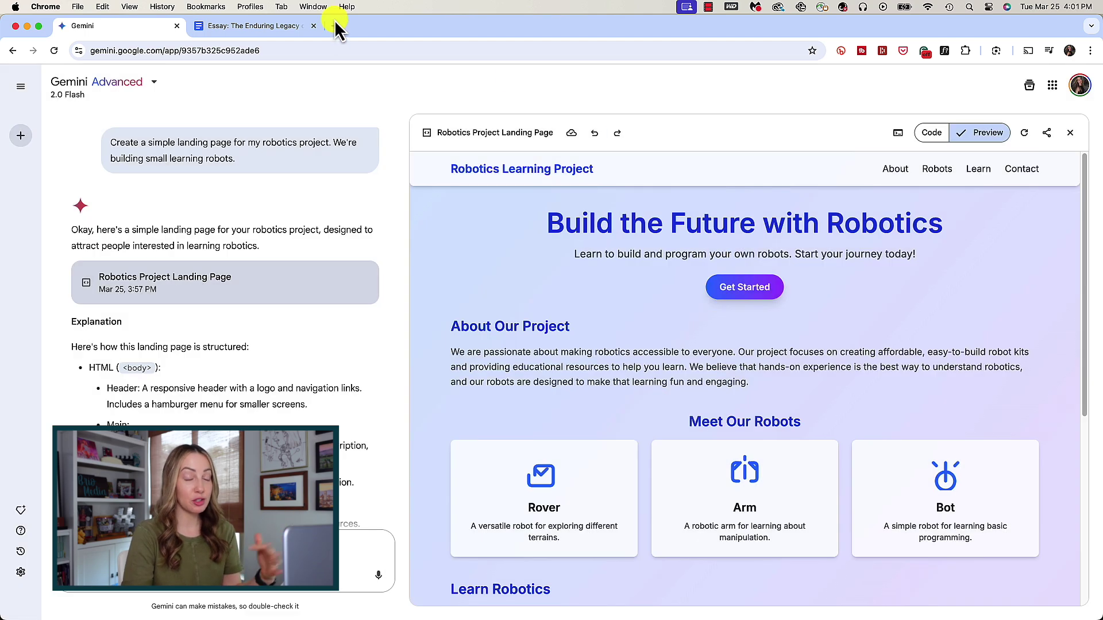
pyautogui.click(335, 25)
pyautogui.press('super+v')
pyautogui.press('Return')
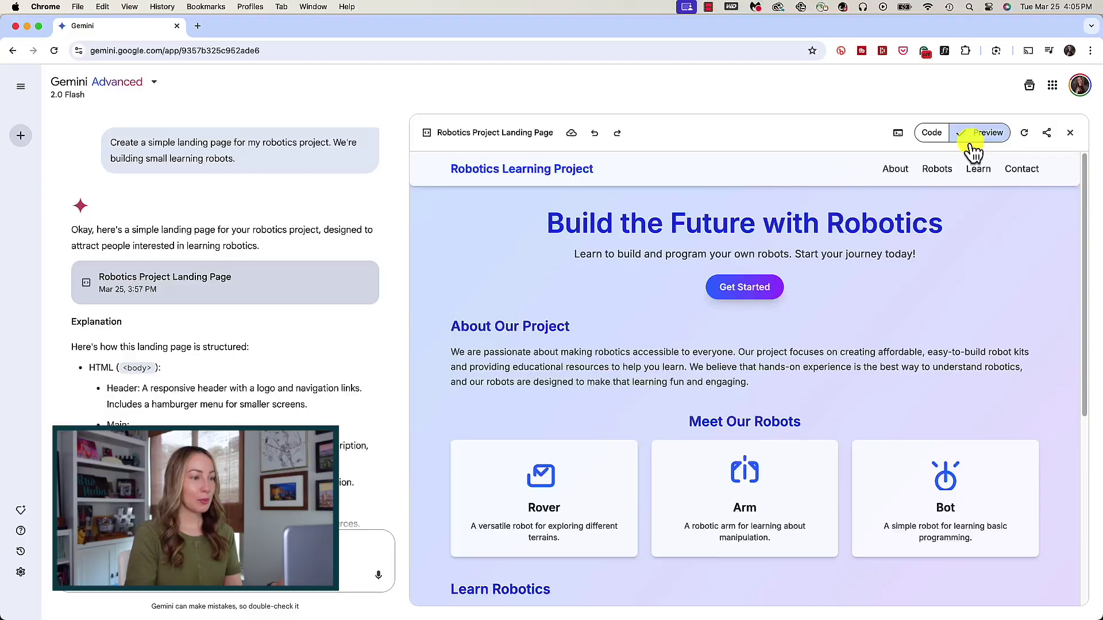
pyautogui.click(933, 136)
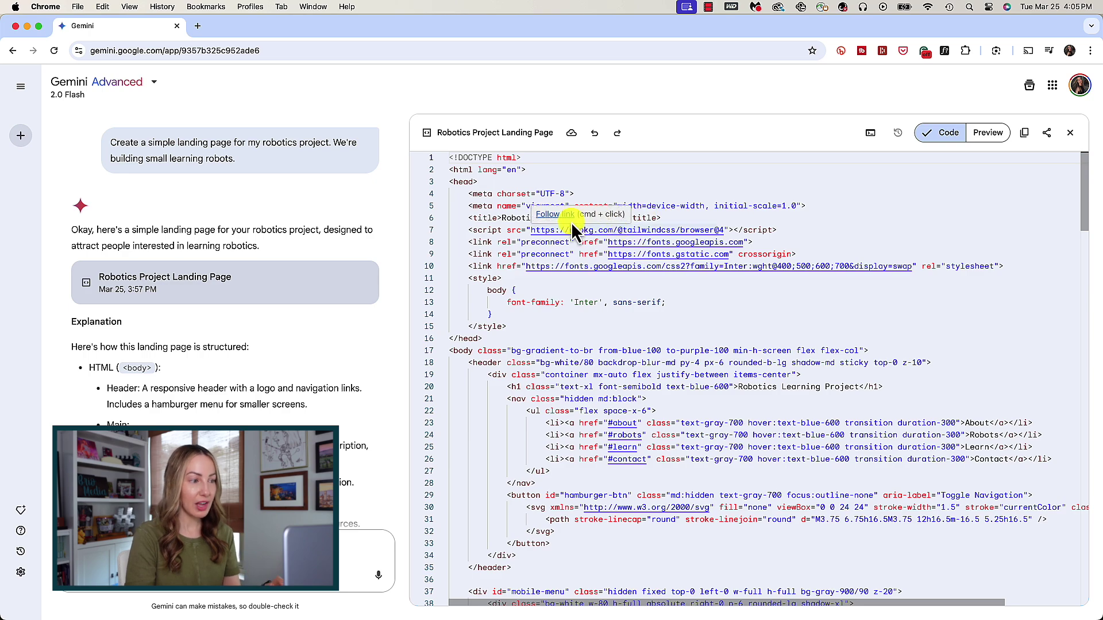
# - Scroll through the robotics landing page's HTML source in the canvas
pyautogui.scroll(-10, 567, 315)
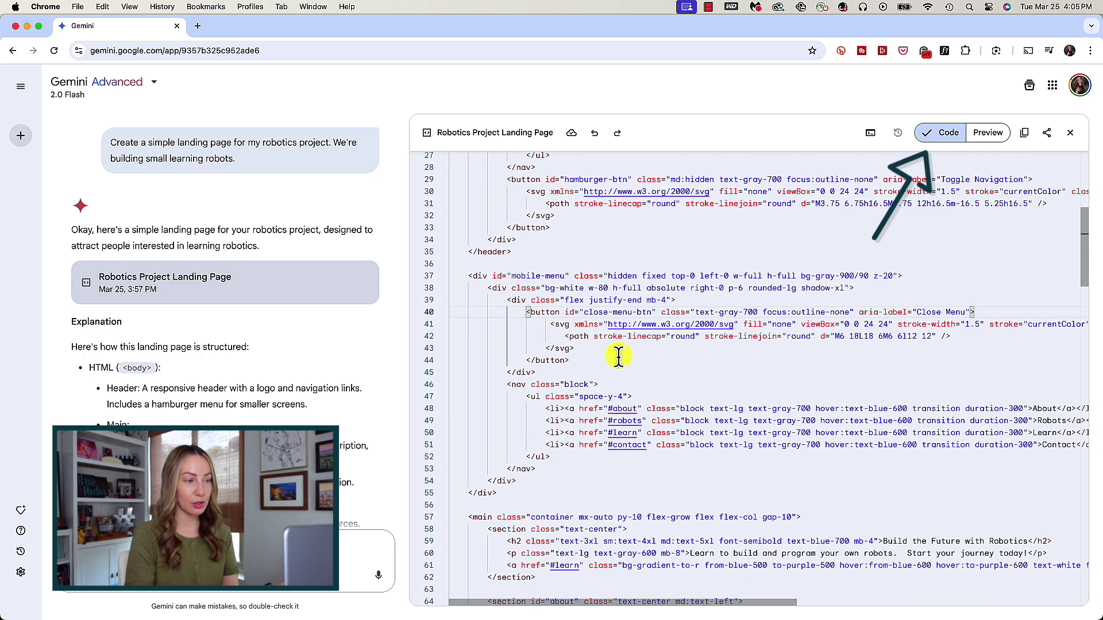
pyautogui.scroll(-12, 603, 319)
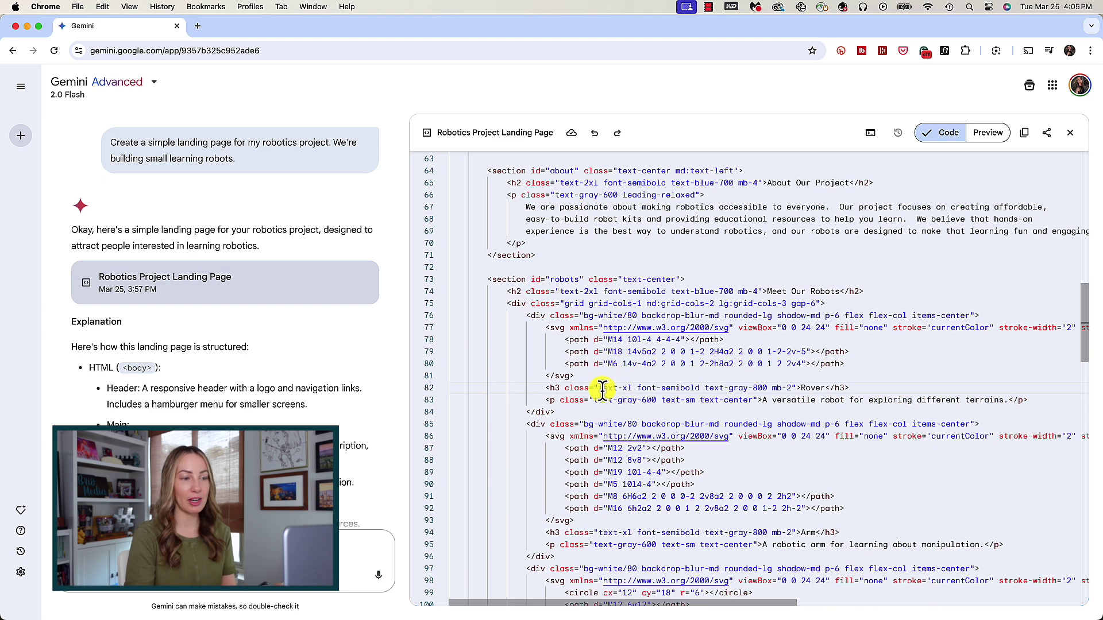
pyautogui.scroll(-13, 607, 338)
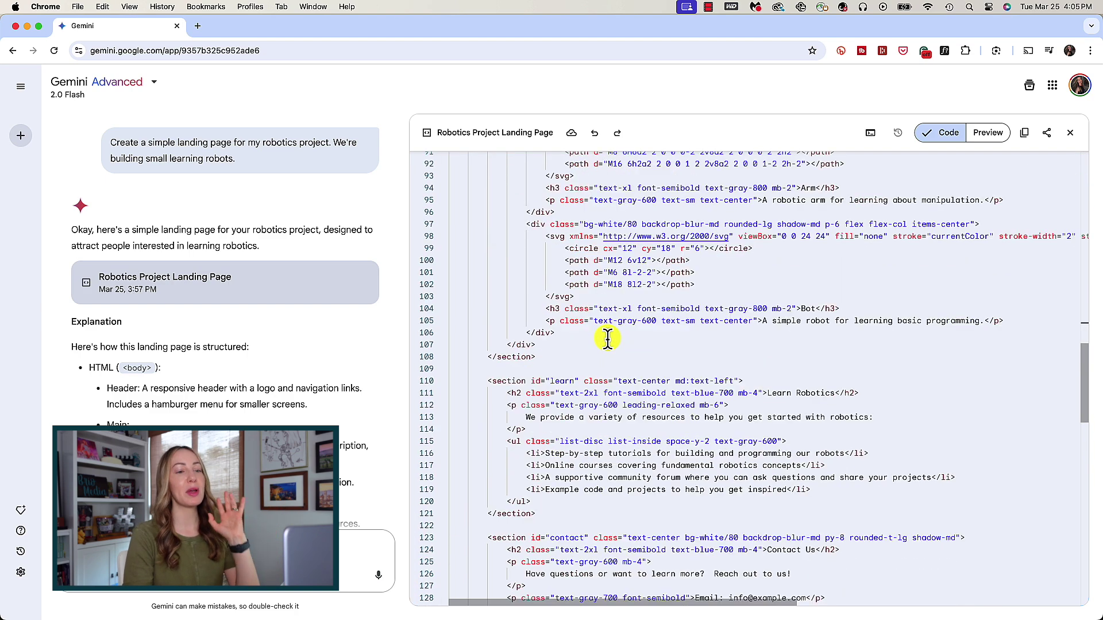
pyautogui.scroll(-7, 610, 368)
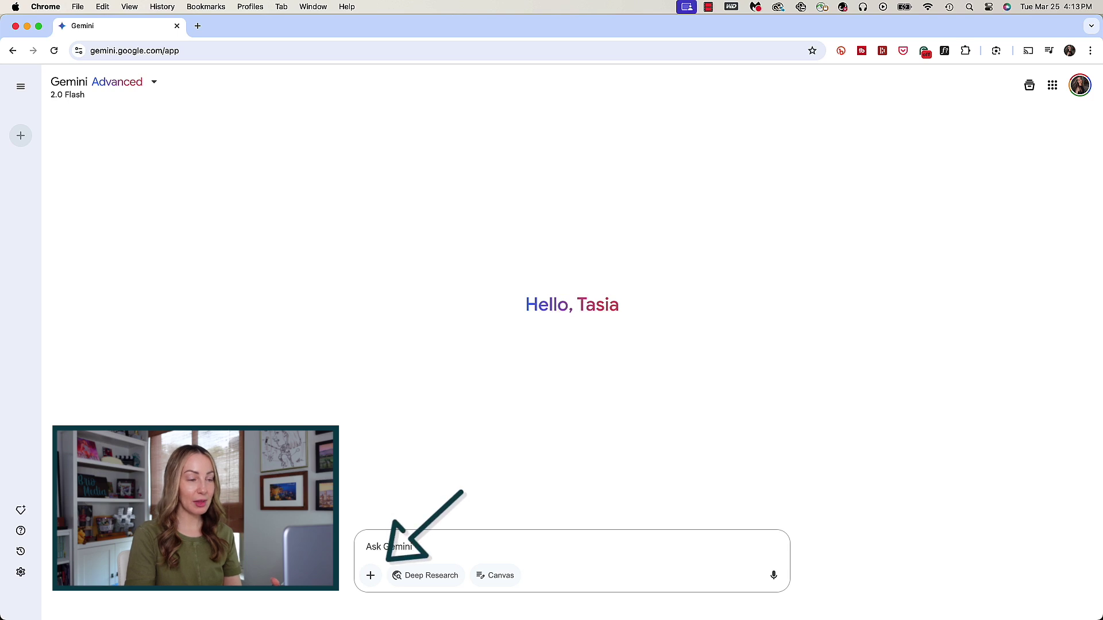
# - Insert the Montreal Canadiens essay Google Doc from Drive's Recent files into the prompt
pyautogui.click(371, 577)
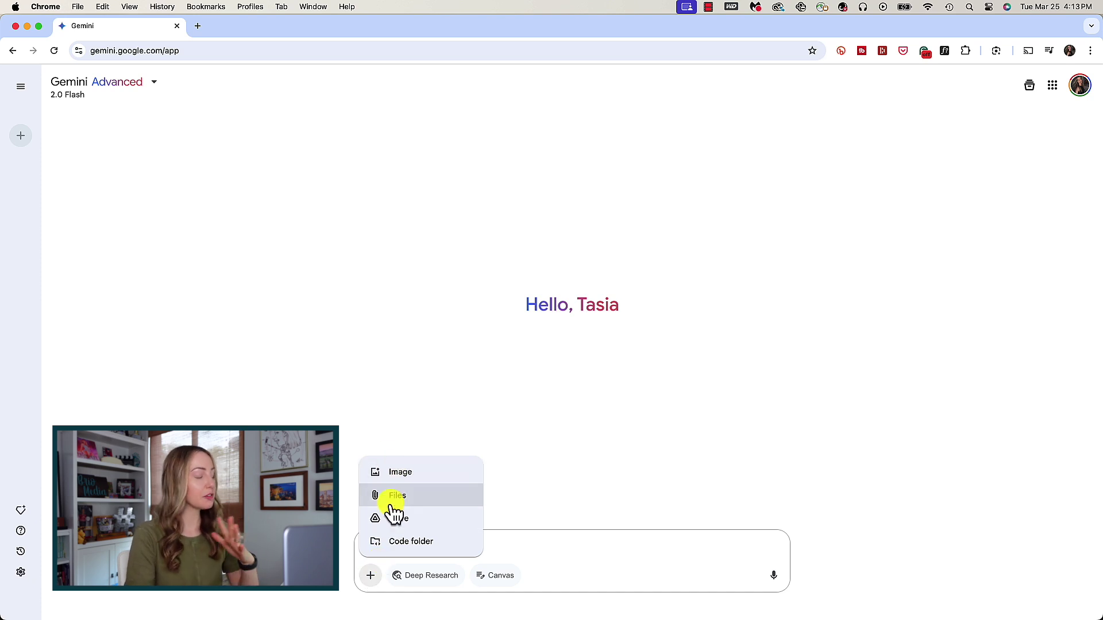
pyautogui.click(453, 526)
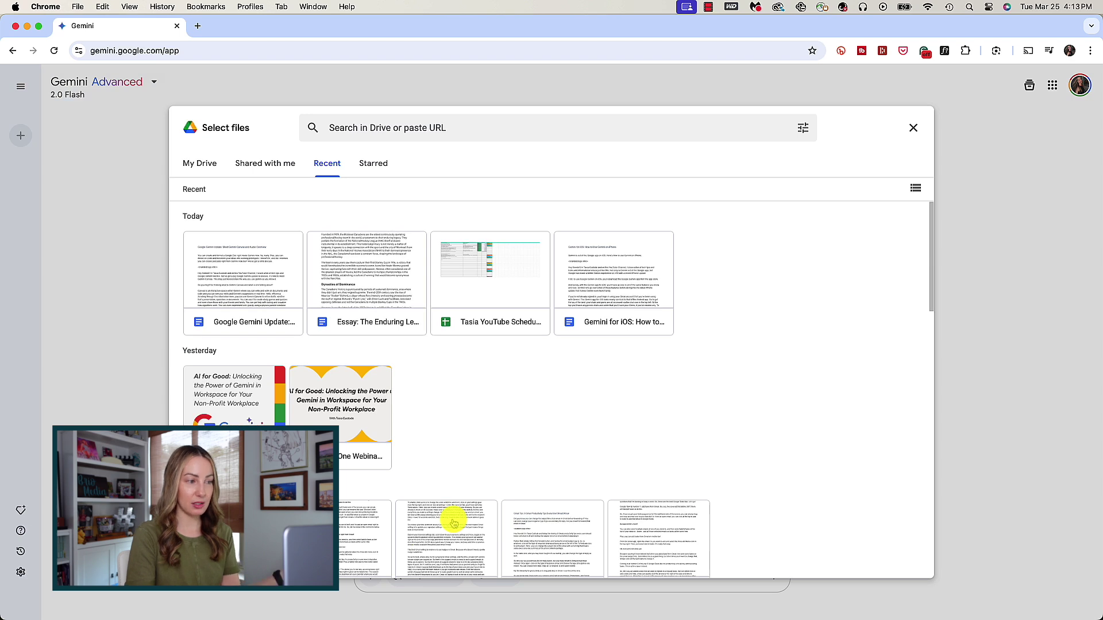
pyautogui.click(385, 286)
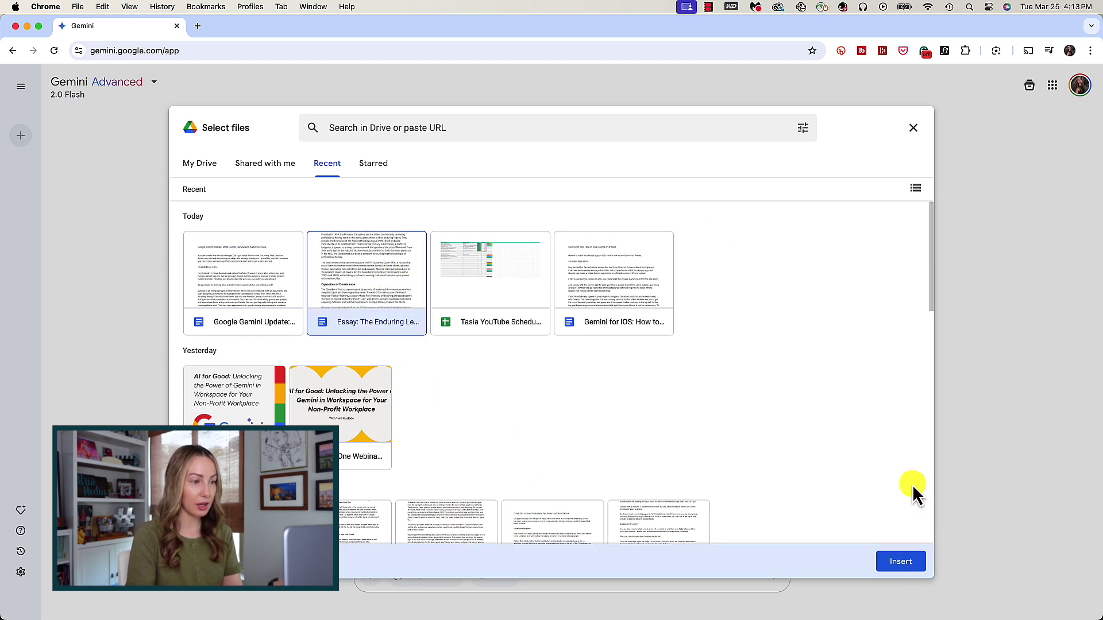
pyautogui.click(904, 564)
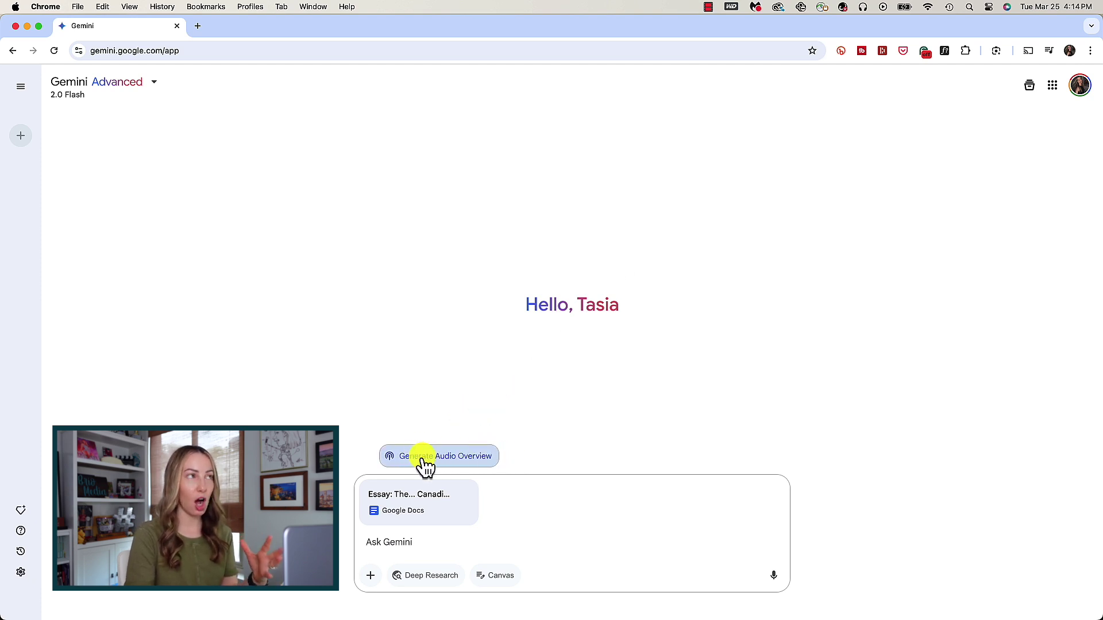
# - Generate the 'Habs Dynasty' audio overview of the essay and start playing it
pyautogui.click(445, 458)
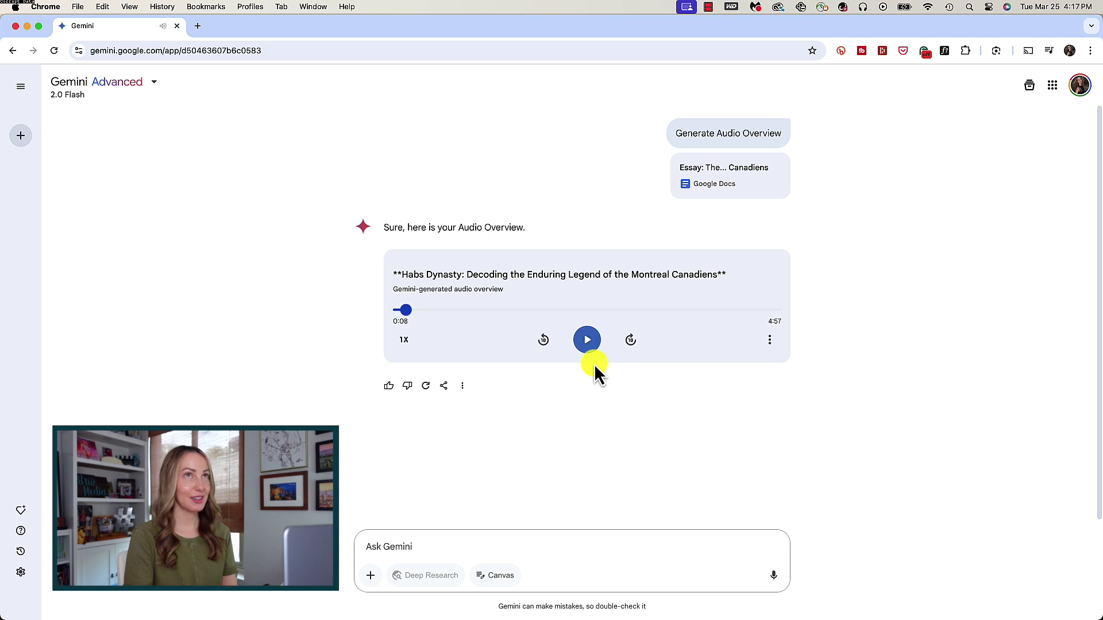
pyautogui.click(591, 356)
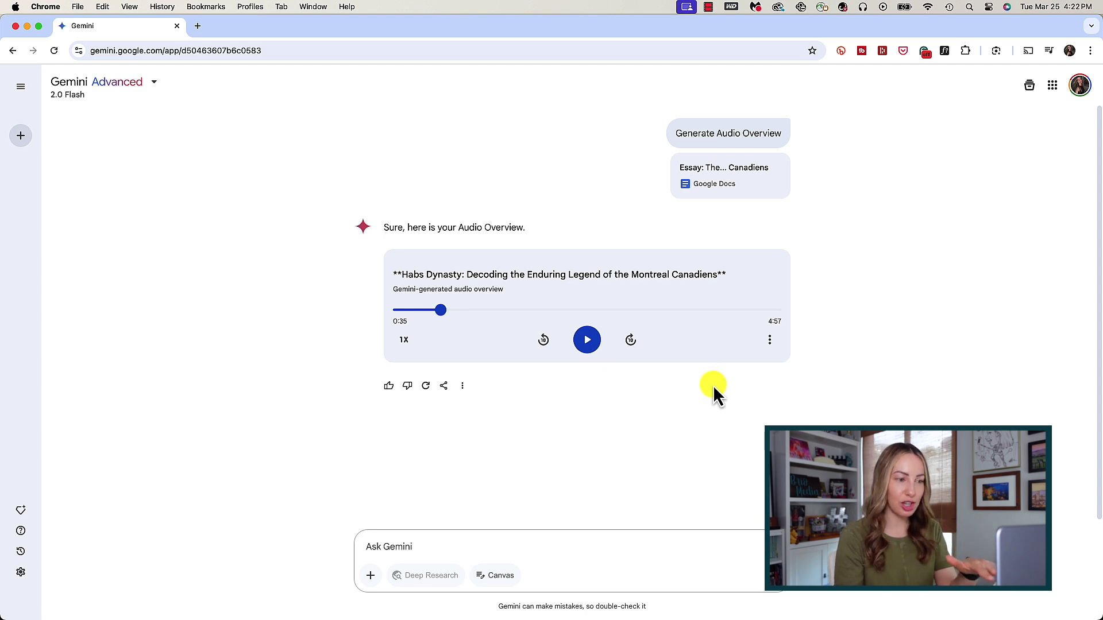
# - Open the audio overview's options menu showing Download and Share Conversation
pyautogui.click(770, 341)
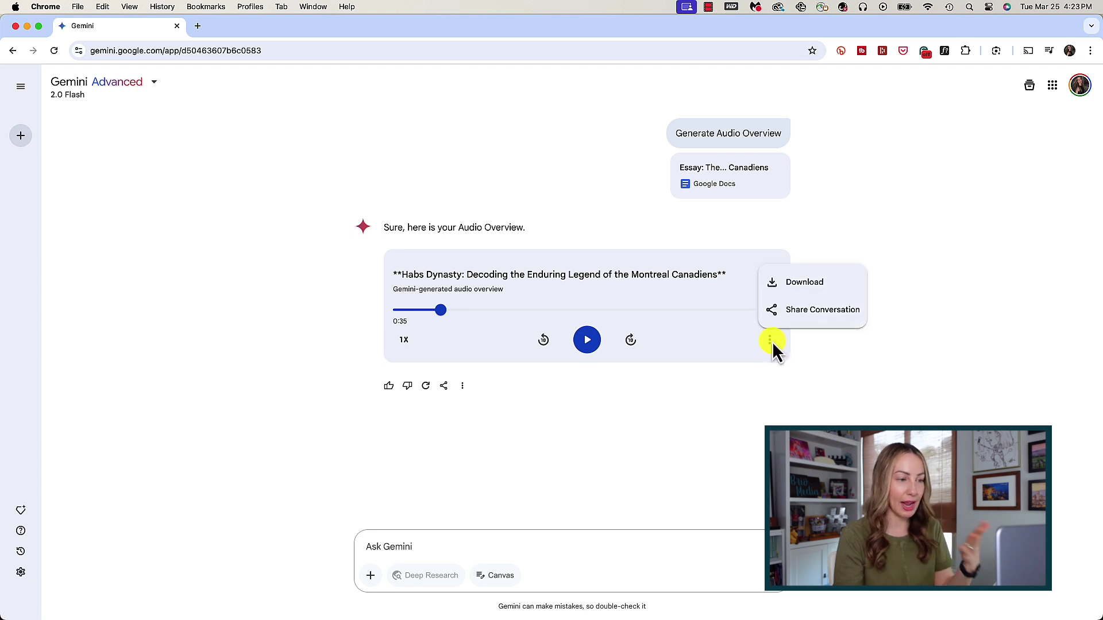
# - Create a public share link for the conversation, then bring the player's options menu back
pyautogui.click(818, 316)
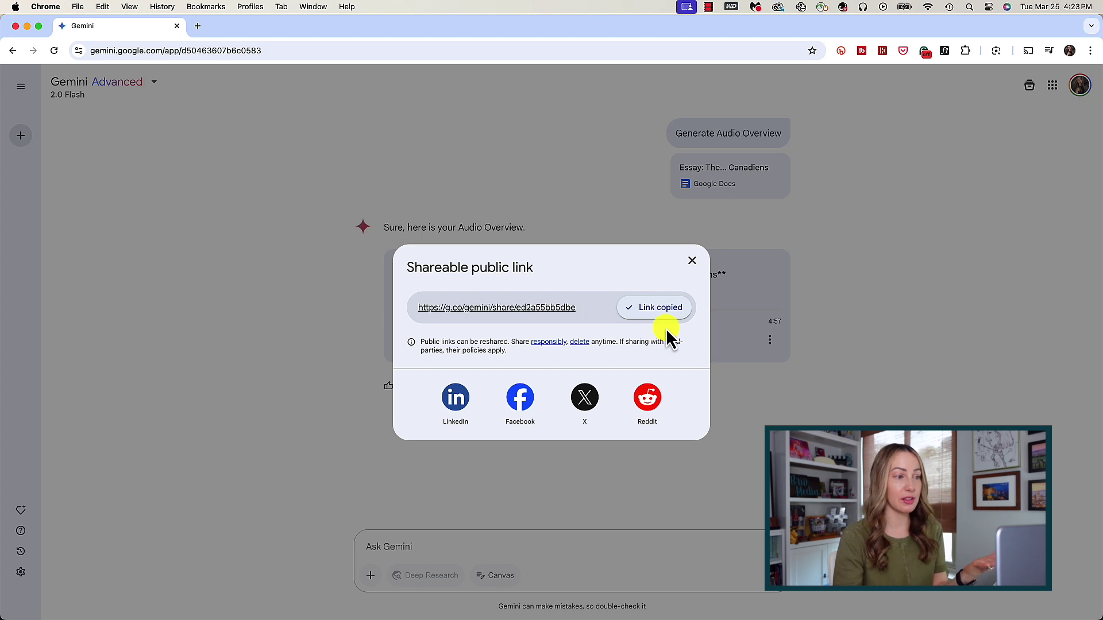
pyautogui.click(692, 261)
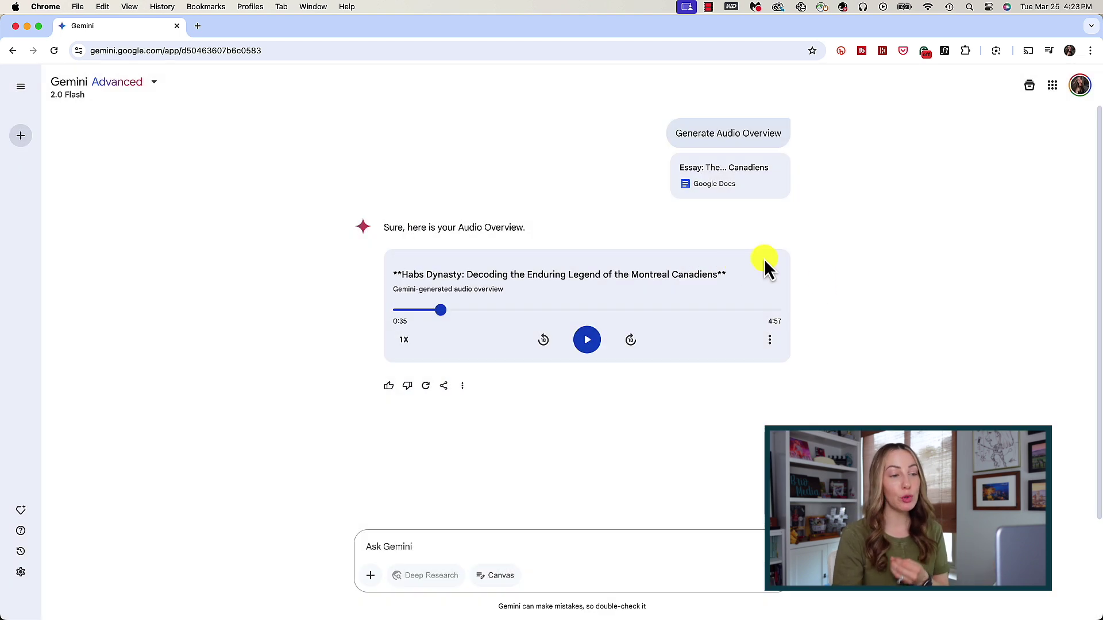
pyautogui.click(769, 340)
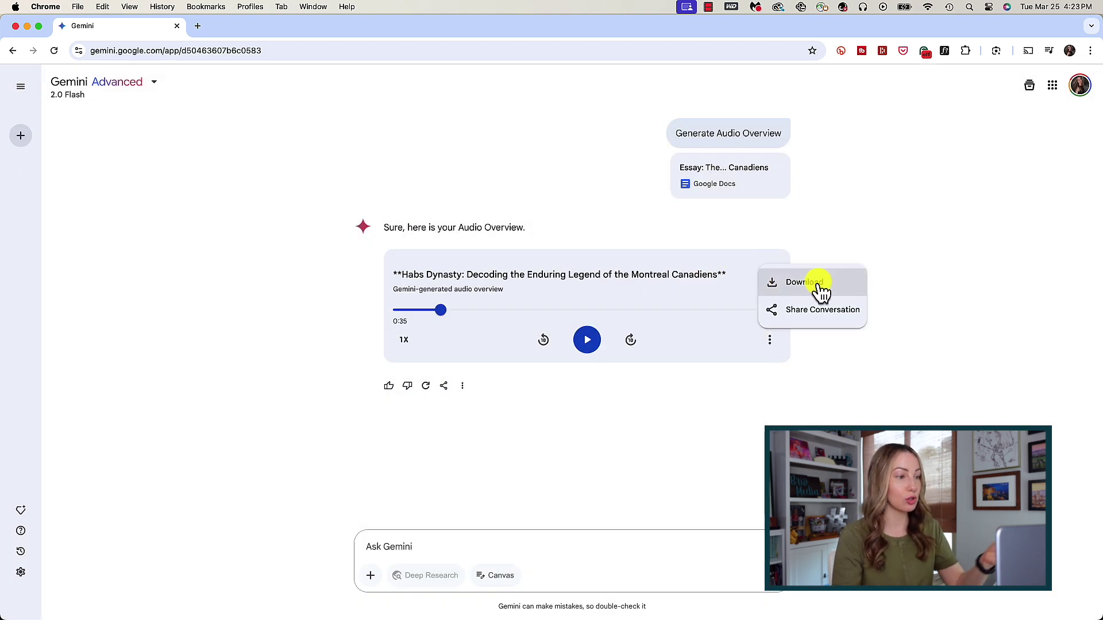